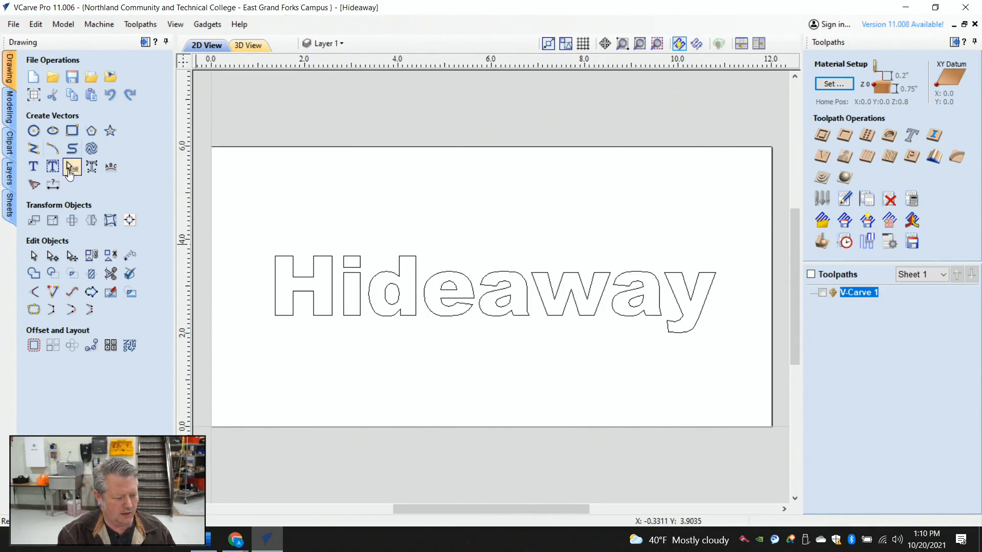
Step: Draw an ellipse 11 inches wide and 5 inches high around the Hideaway text, centred at X 6.0, Y 3.0
{"action": "left_click", "coordinate": [53, 131]}
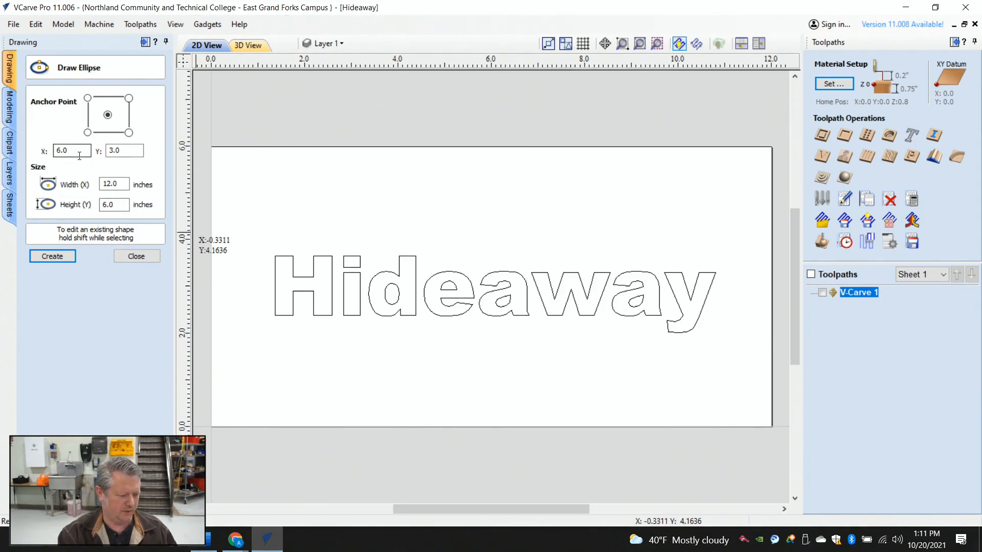
{"action": "left_click_drag", "start_coordinate": [123, 184], "coordinate": [23, 174]}
{"action": "type", "text": "11"}
{"action": "left_click_drag", "start_coordinate": [126, 204], "coordinate": [15, 205]}
{"action": "type", "text": "5"}
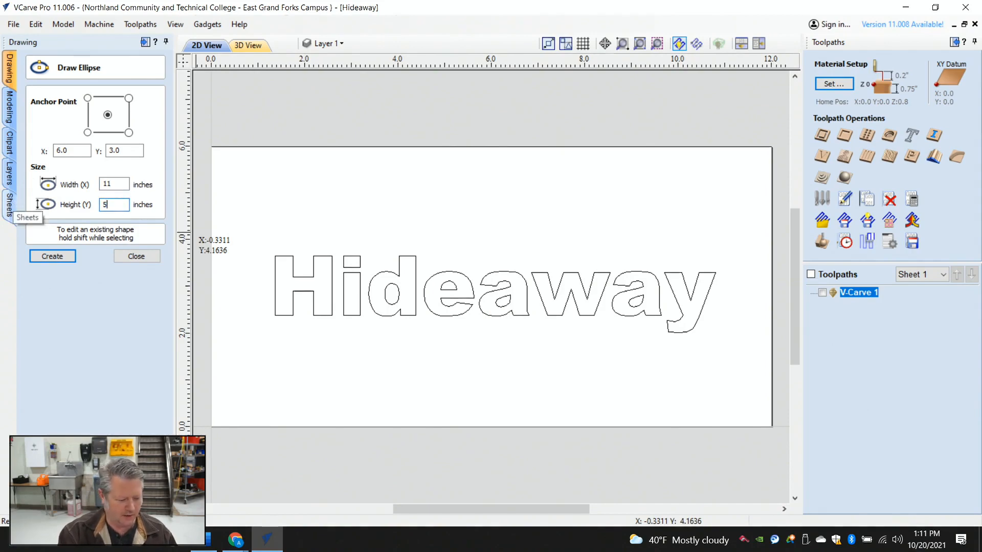
{"action": "left_click", "coordinate": [63, 259]}
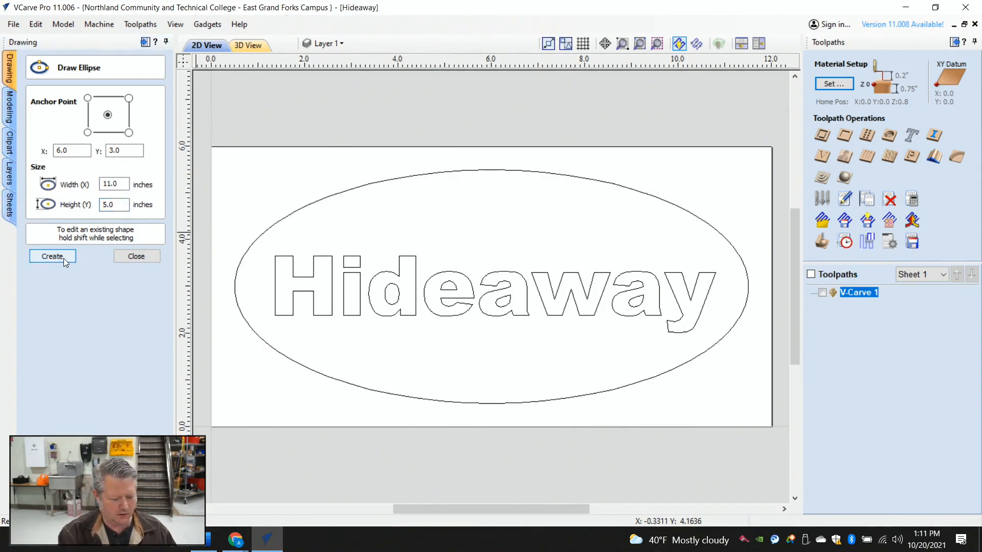
{"action": "left_click", "coordinate": [153, 257]}
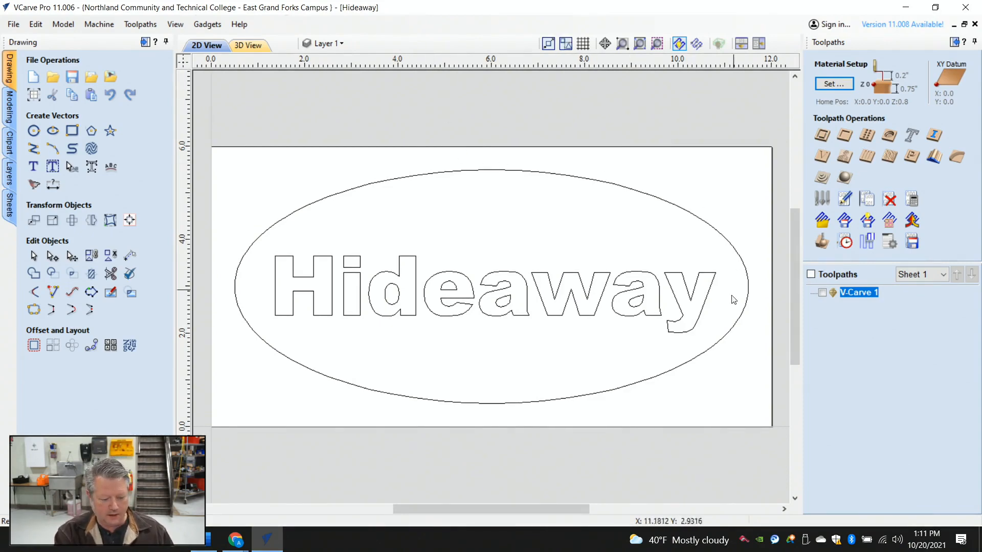
Step: Start a 2D profile toolpath and open the tool database for choosing its cutter
{"action": "left_click", "coordinate": [822, 136]}
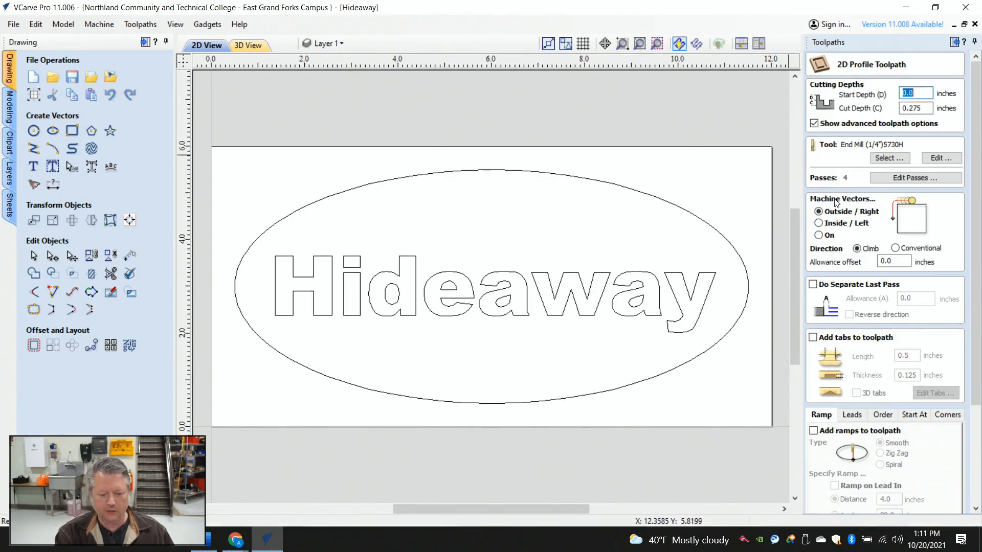
{"action": "left_click", "coordinate": [886, 159]}
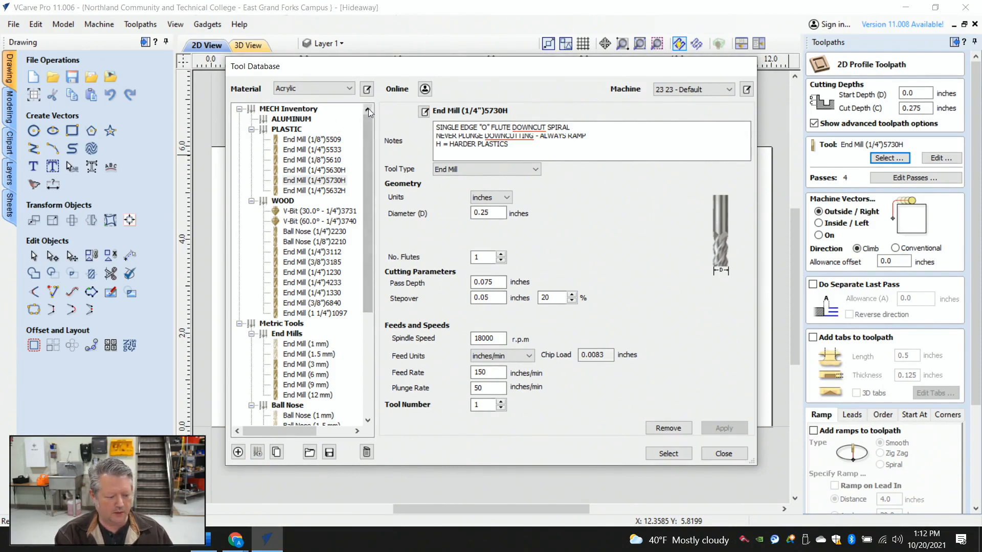
{"action": "left_click_drag", "start_coordinate": [368, 273], "coordinate": [367, 201]}
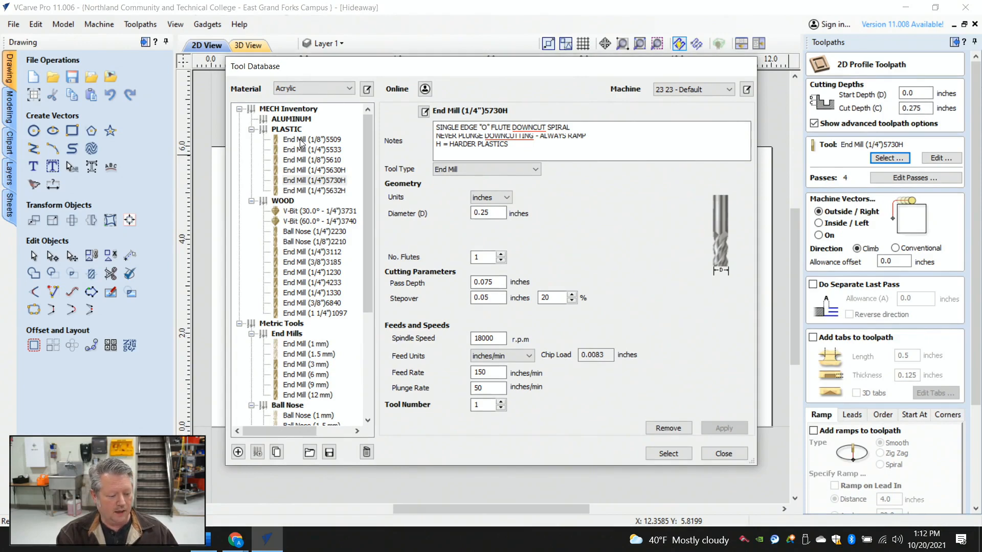
Step: Review the descriptions of the PLASTIC, WOOD, ALUMINUM and MECH Inventory tool groups
{"action": "left_click", "coordinate": [286, 130]}
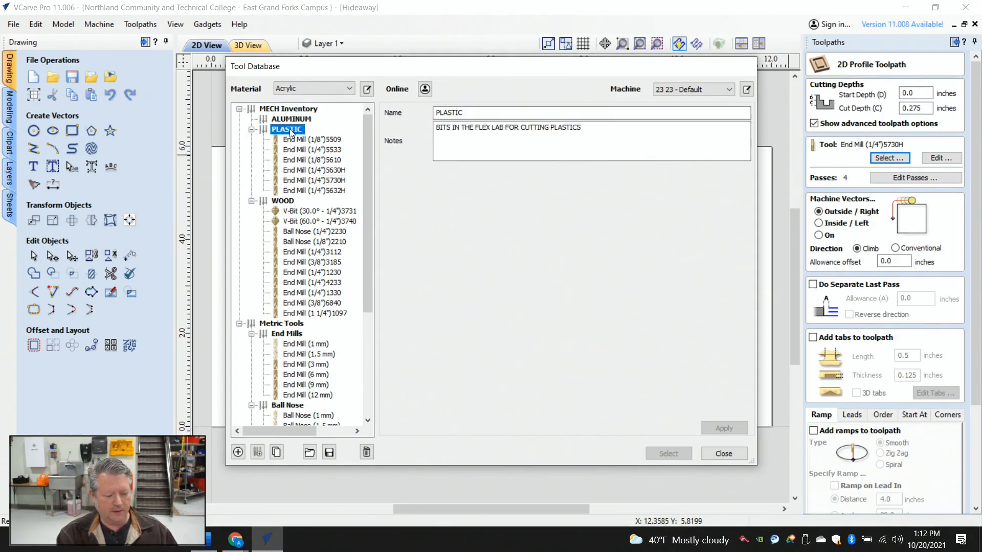
{"action": "left_click", "coordinate": [285, 201]}
{"action": "left_click", "coordinate": [295, 120]}
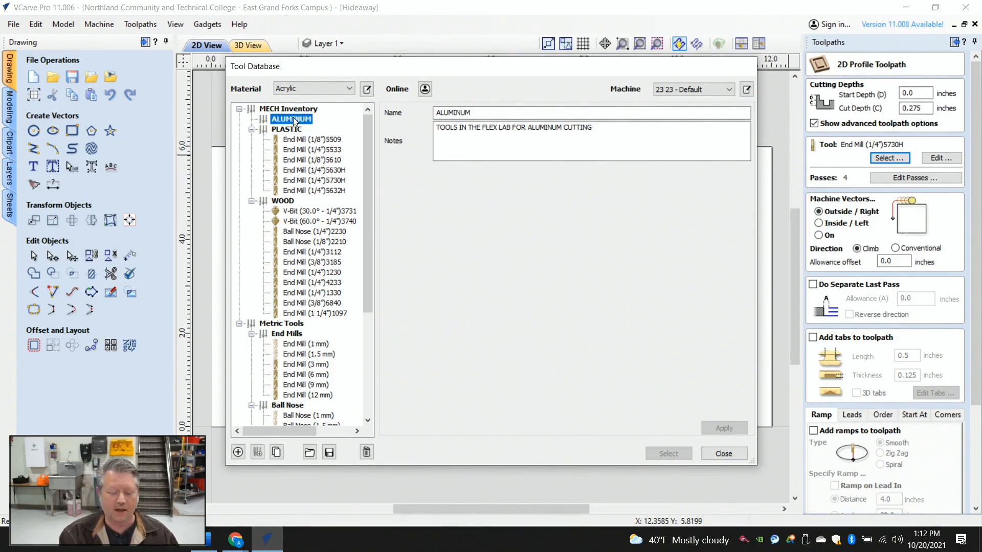
{"action": "left_click", "coordinate": [293, 131]}
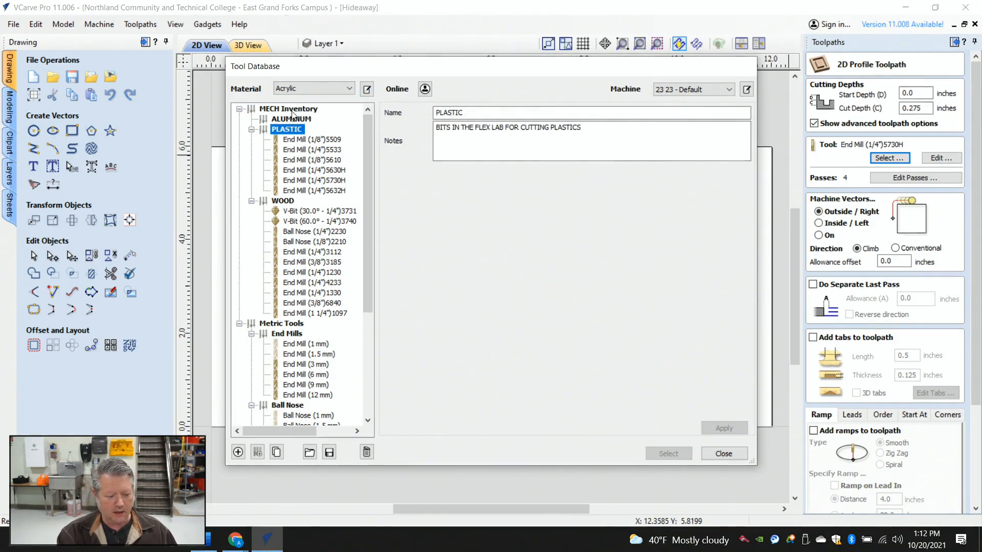
{"action": "right_click", "coordinate": [290, 110]}
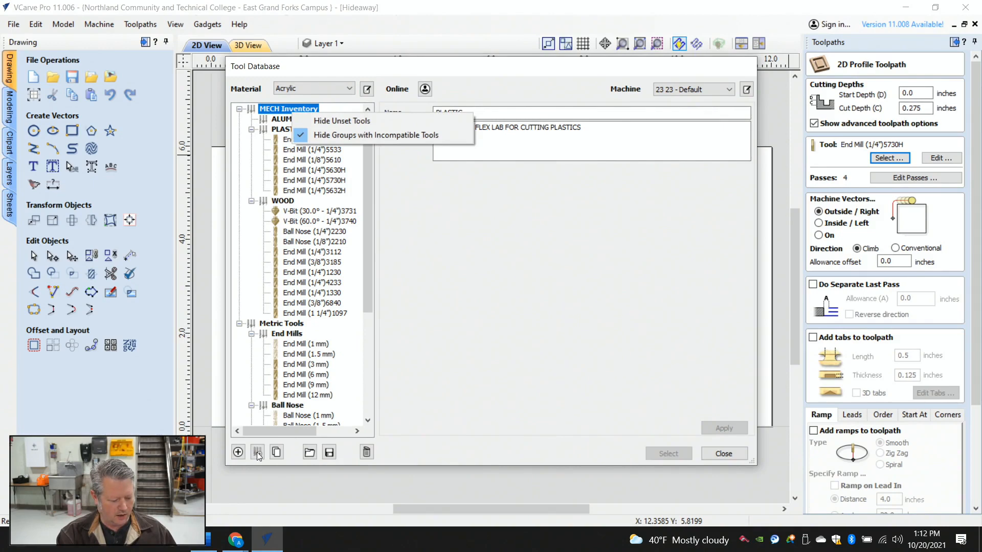
{"action": "left_click", "coordinate": [294, 457]}
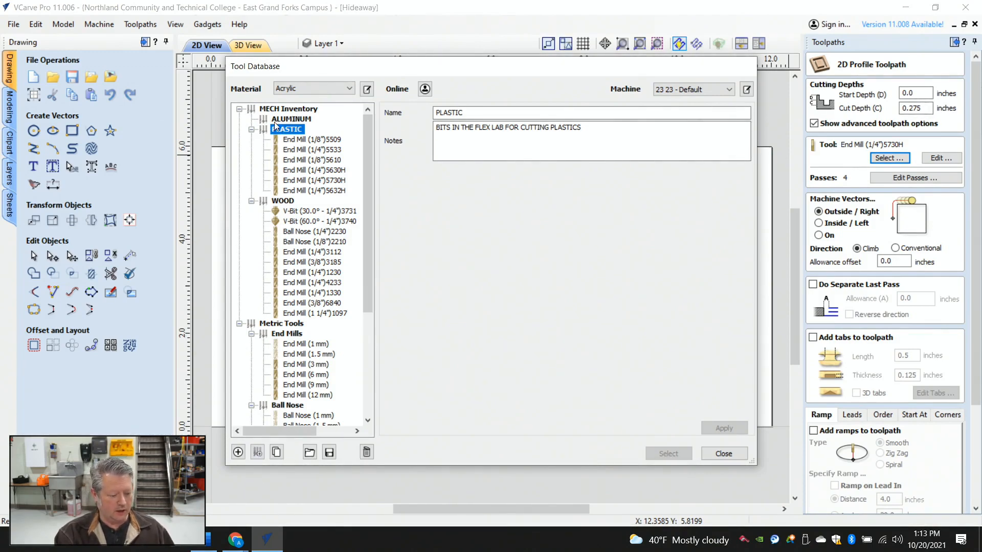
{"action": "left_click", "coordinate": [286, 109]}
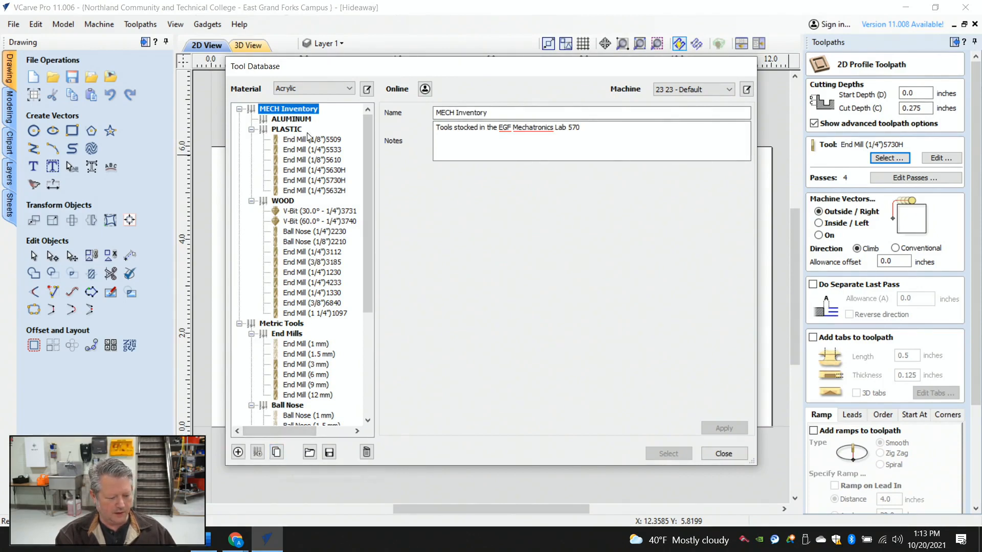
{"action": "left_click", "coordinate": [294, 121]}
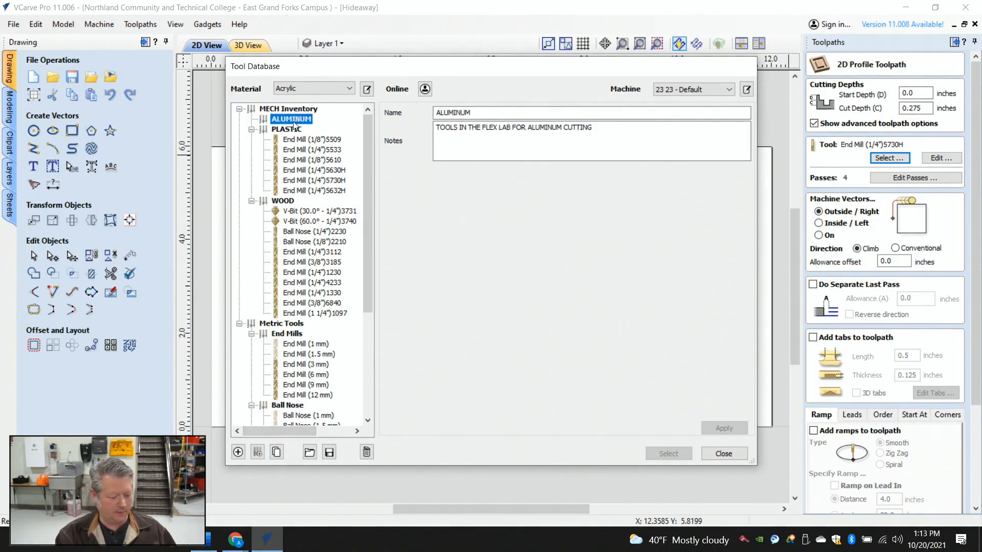
{"action": "left_click", "coordinate": [258, 453]}
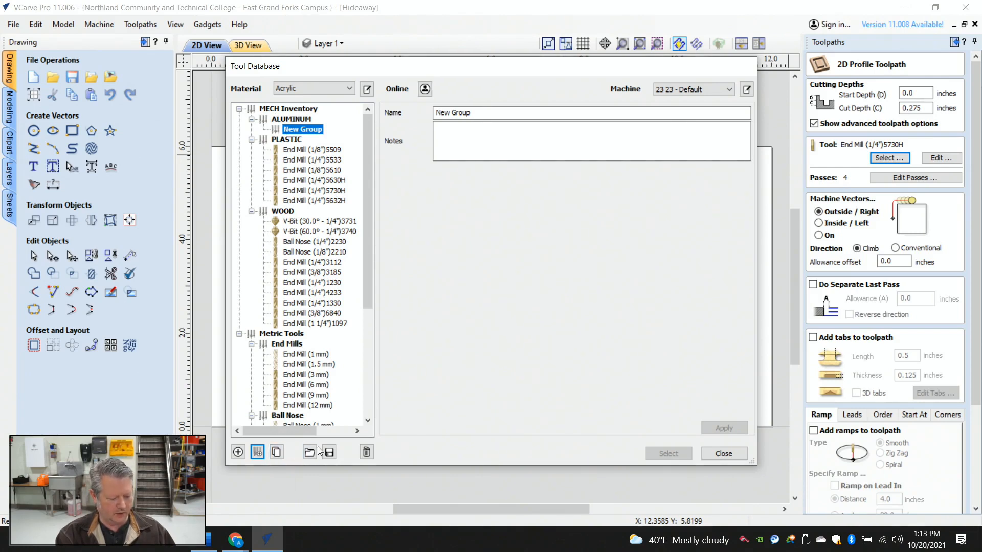
{"action": "right_click", "coordinate": [309, 134]}
{"action": "left_click", "coordinate": [471, 255]}
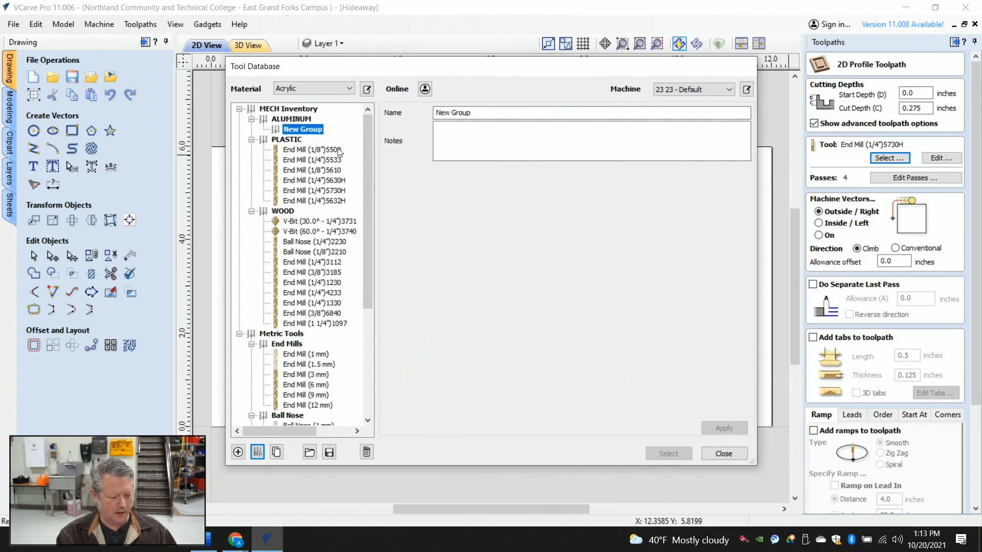
{"action": "right_click", "coordinate": [310, 133]}
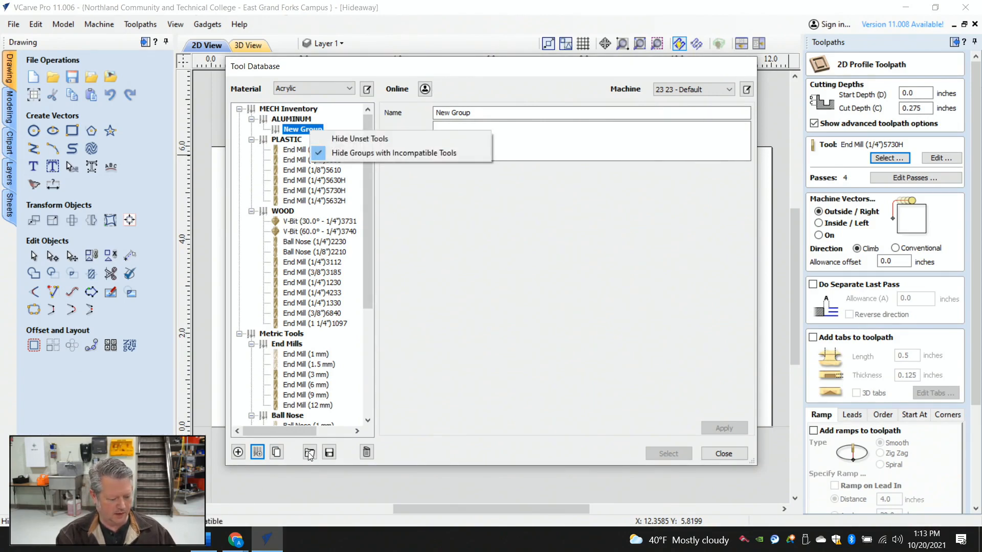
{"action": "left_click", "coordinate": [367, 453]}
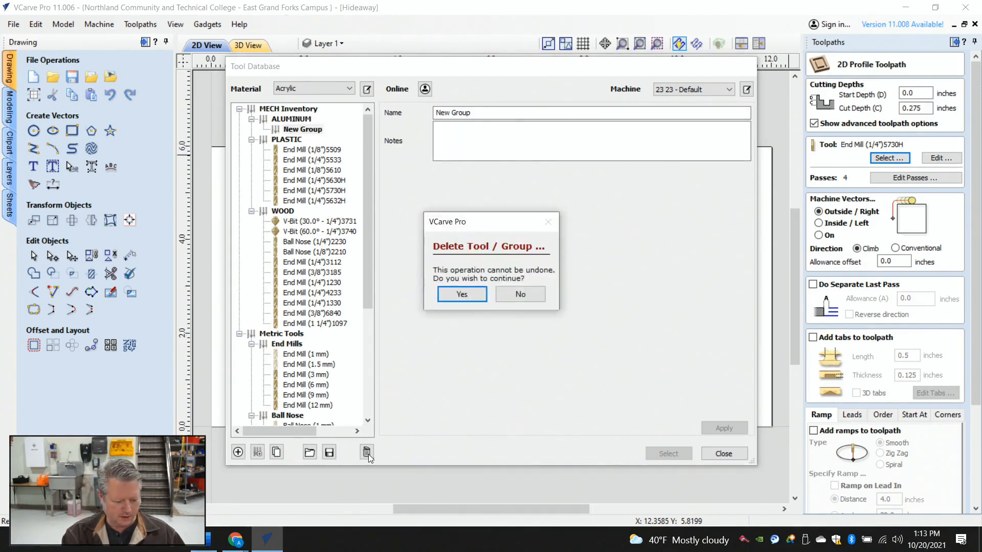
{"action": "left_click", "coordinate": [474, 294]}
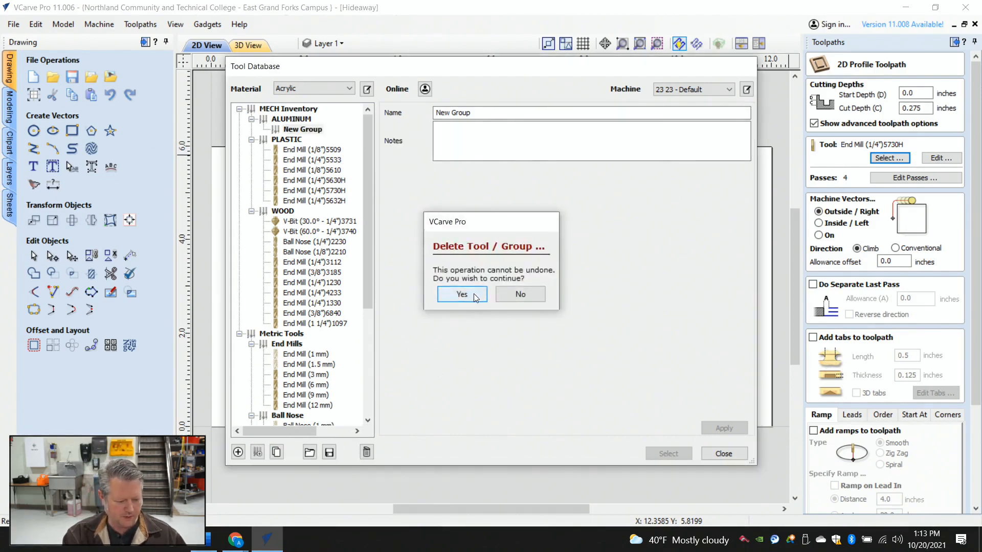
Step: Add a tool group named Composite directly under MECH Inventory and apply it
{"action": "left_click", "coordinate": [297, 109]}
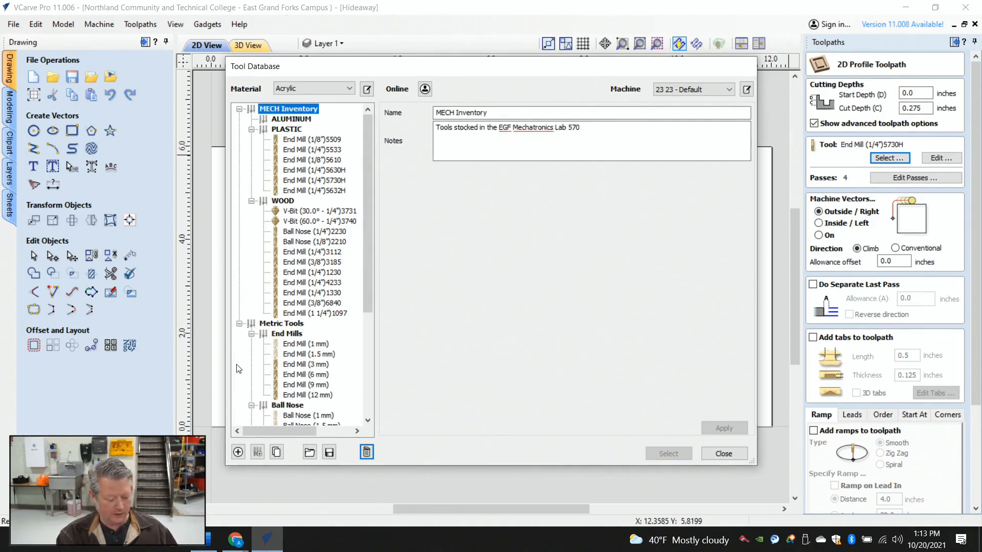
{"action": "left_click", "coordinate": [258, 452]}
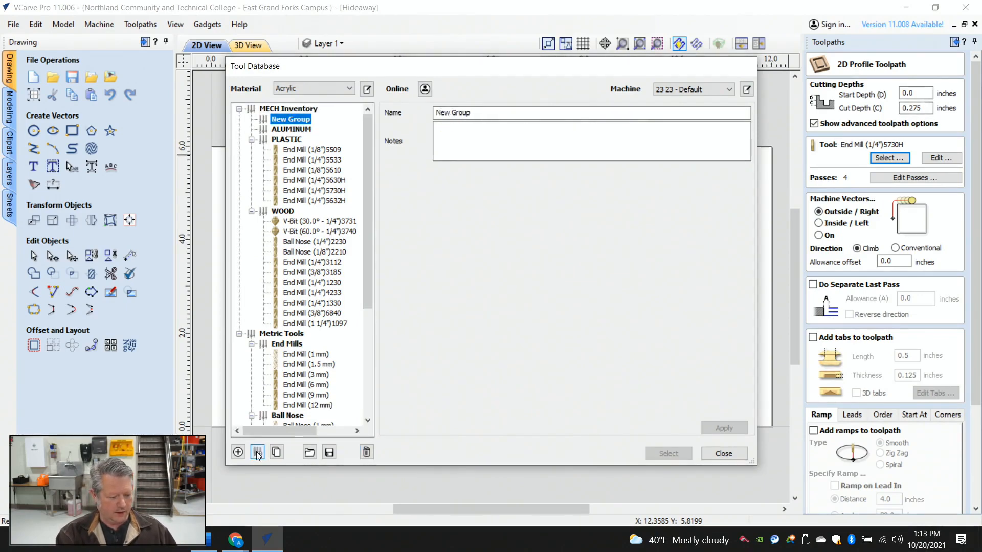
{"action": "triple_click", "coordinate": [495, 114]}
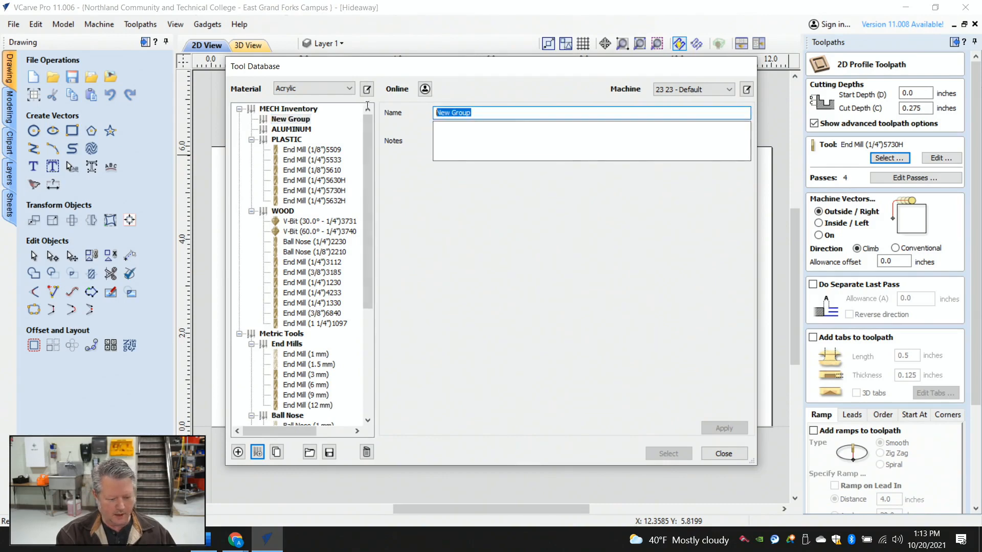
{"action": "type", "text": "Composite"}
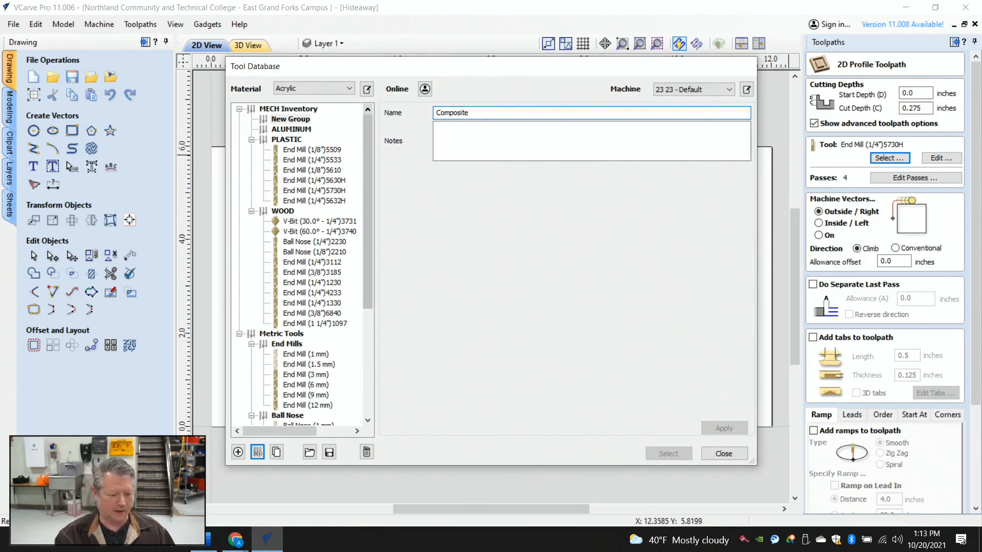
{"action": "left_click", "coordinate": [462, 129]}
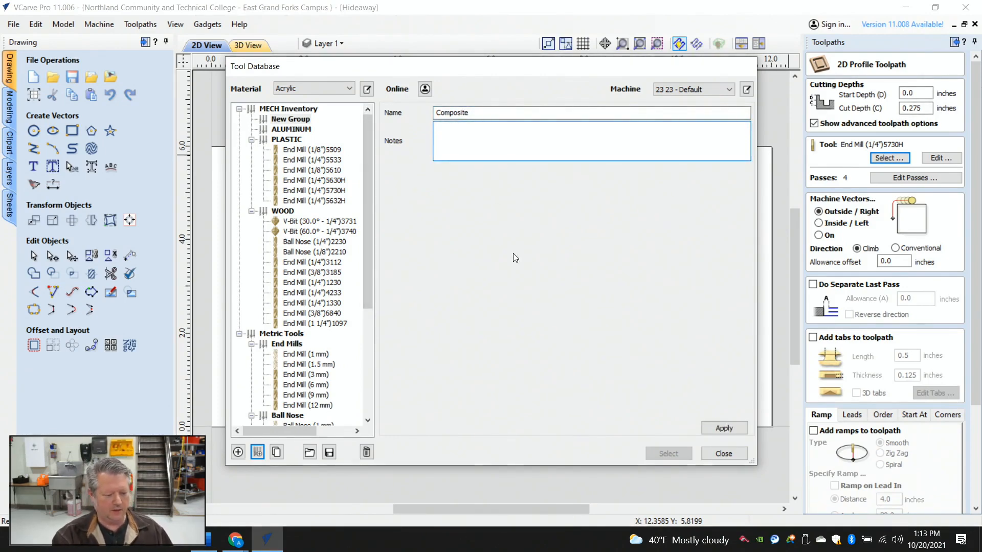
{"action": "left_click", "coordinate": [738, 429]}
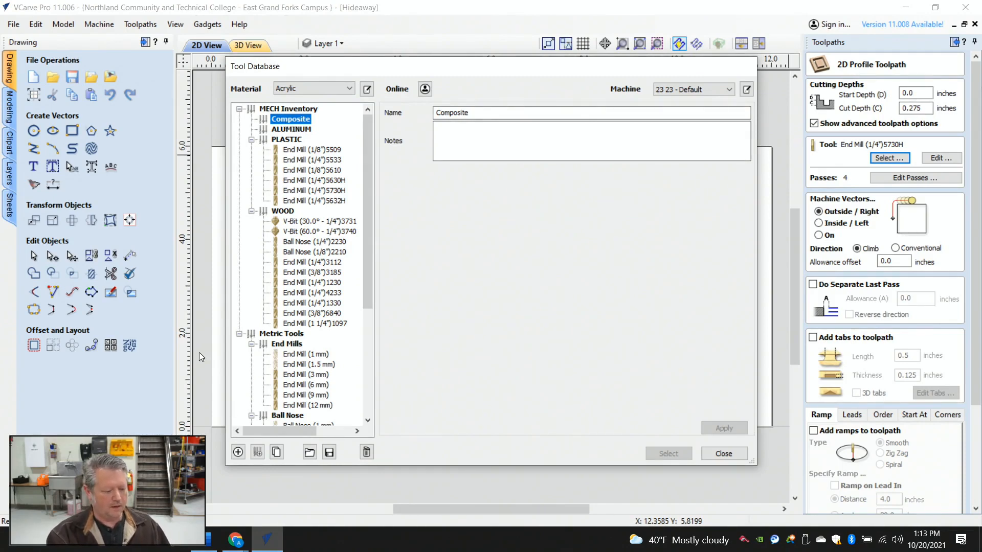
Step: Examine the notes and cutting parameters of plastic end mill 5509 and wood end mills 3112 and 1230
{"action": "left_click", "coordinate": [296, 140]}
{"action": "left_click", "coordinate": [301, 151]}
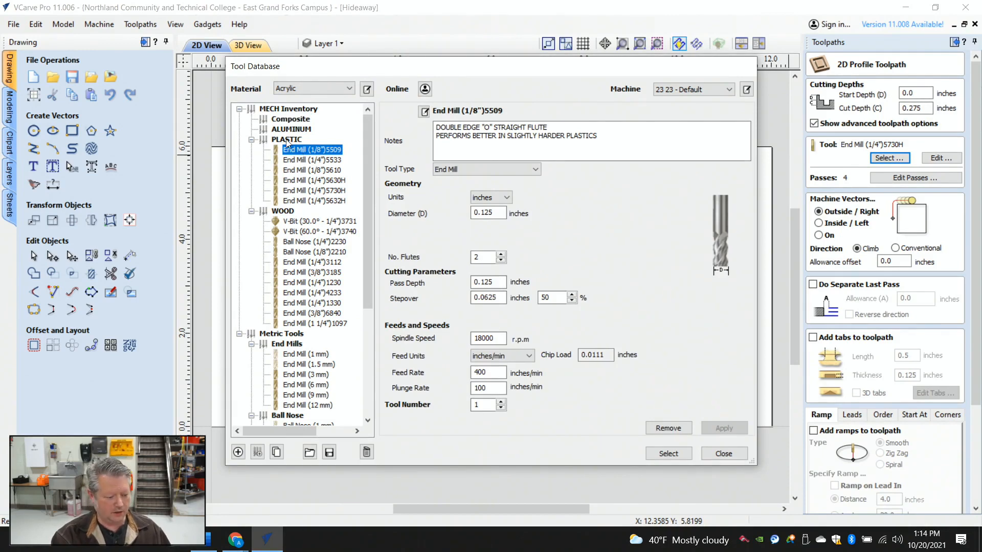
{"action": "left_click", "coordinate": [287, 141]}
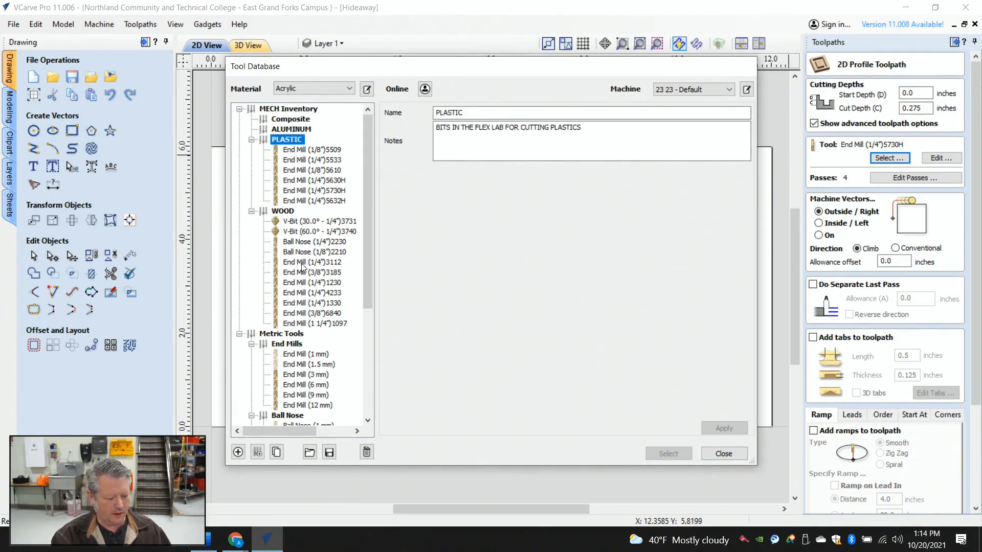
{"action": "left_click", "coordinate": [302, 263]}
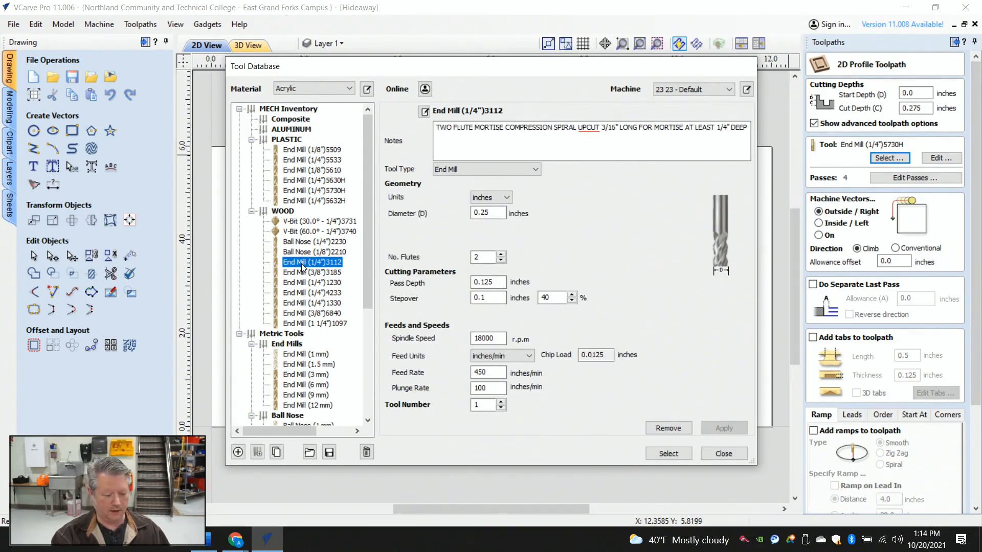
{"action": "left_click", "coordinate": [323, 283]}
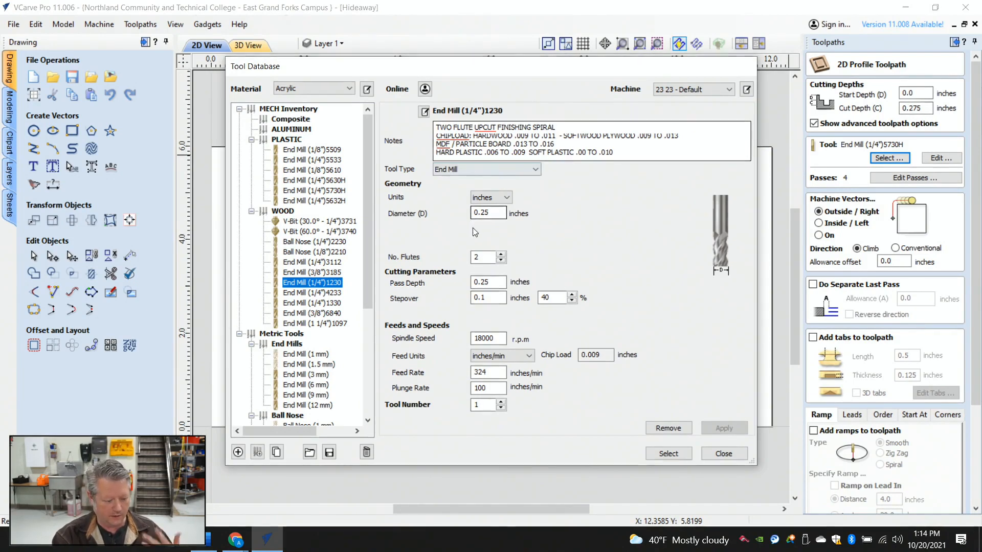
Step: Examine the name format of the 1/4" end mill 1230 and cancel out of it
{"action": "left_click", "coordinate": [424, 111]}
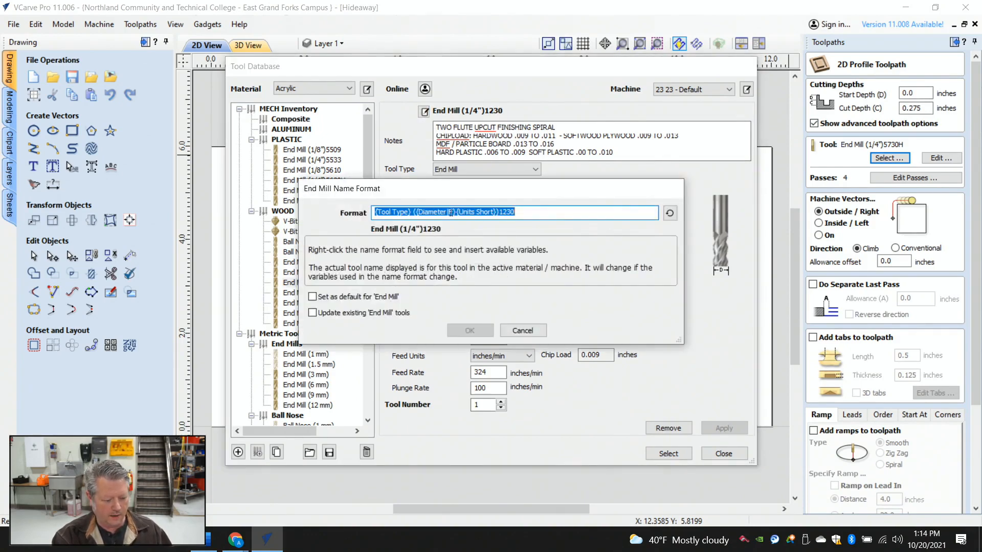
{"action": "left_click", "coordinate": [389, 212]}
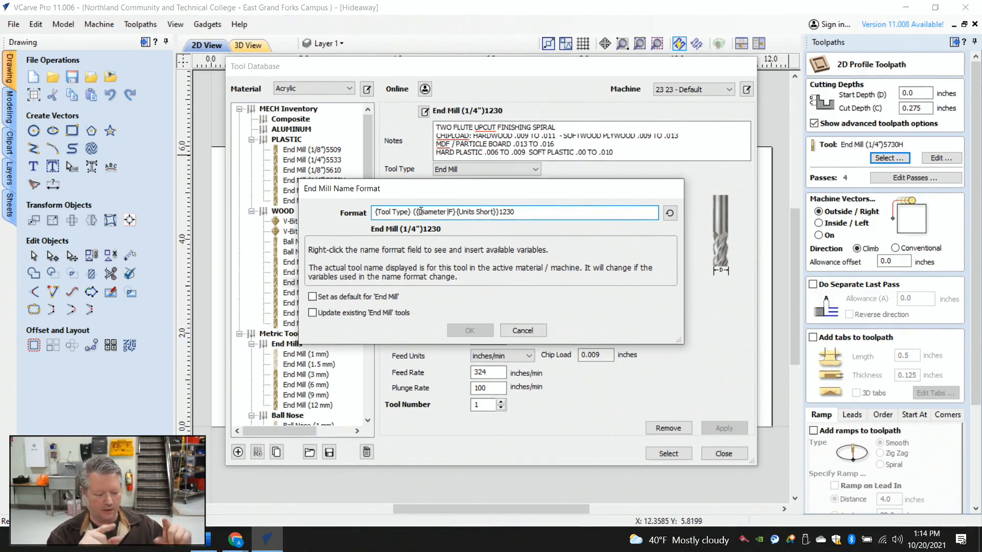
{"action": "left_click_drag", "start_coordinate": [493, 192], "coordinate": [484, 281]}
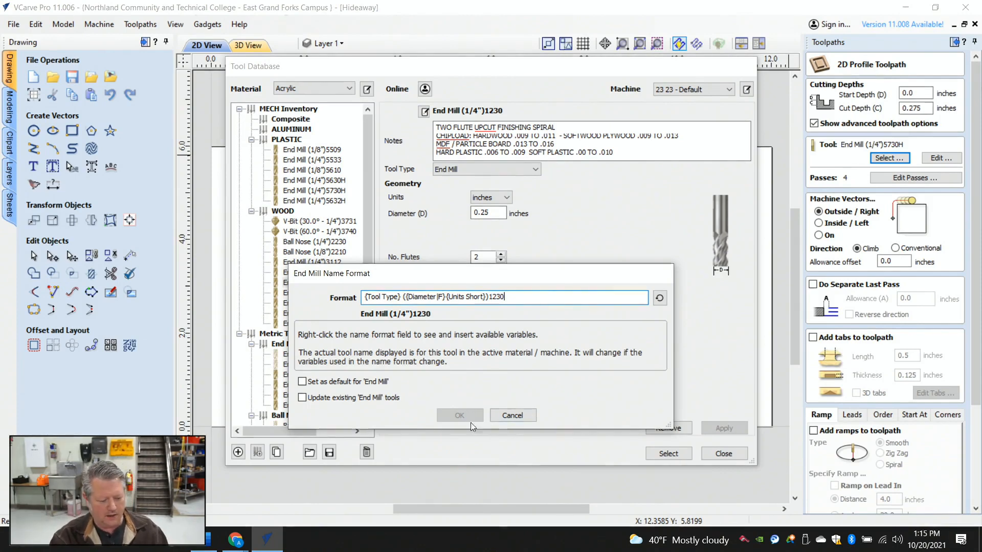
{"action": "left_click", "coordinate": [512, 416]}
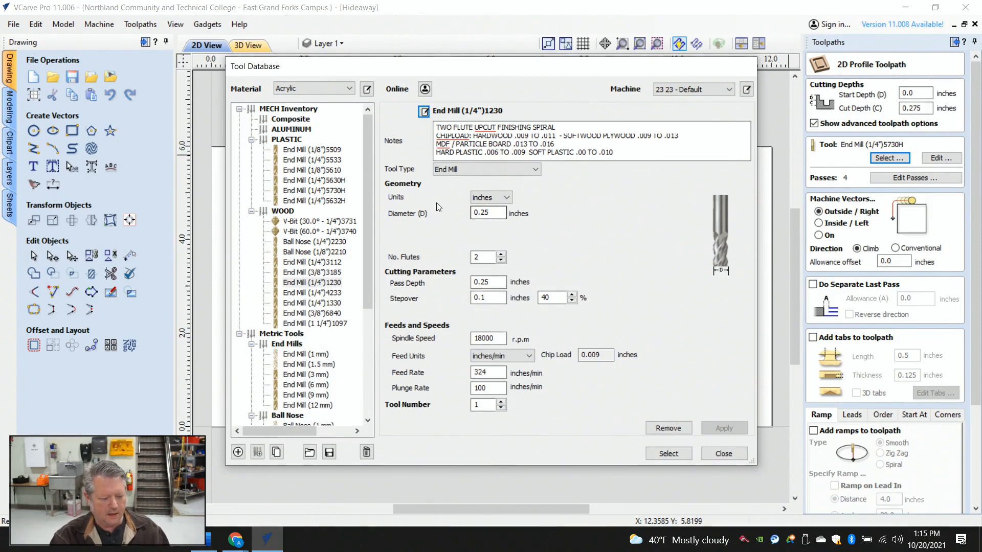
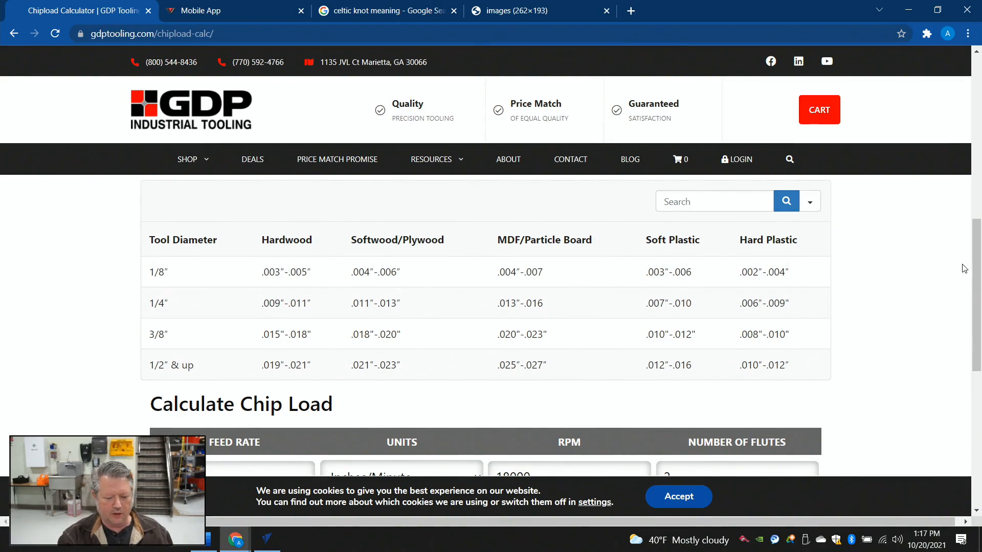
Step: Examine the chip load chart by tool diameter and material, highlighting the hardwood range for 1/4" tools
{"action": "scroll", "coordinate": [977, 272], "scroll_direction": "up", "scroll_amount": 2}
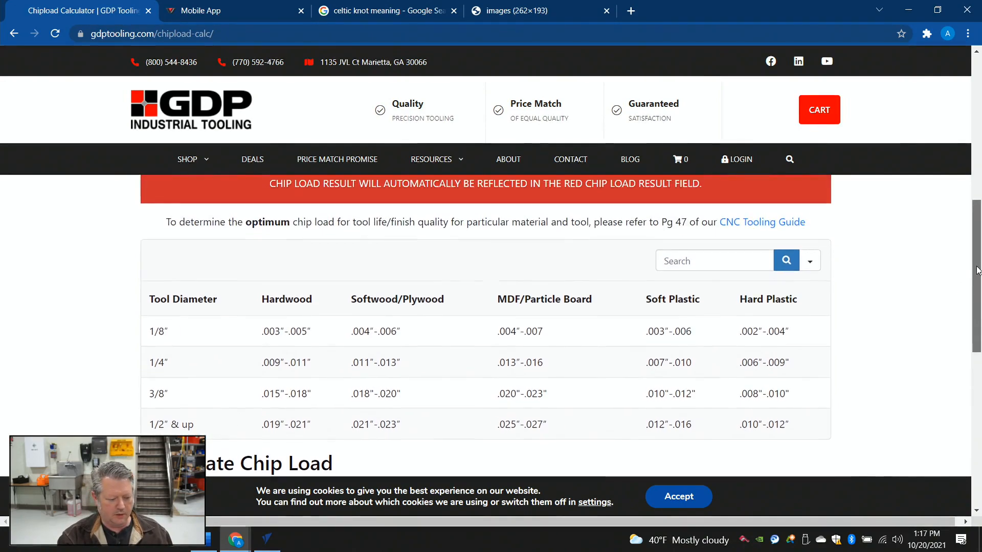
{"action": "scroll", "coordinate": [978, 271], "scroll_direction": "up", "scroll_amount": 1}
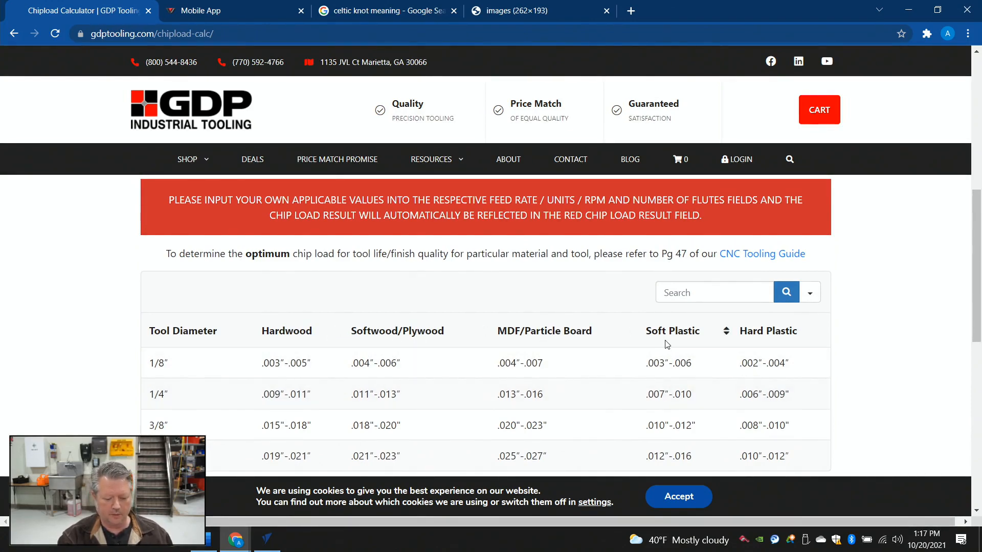
{"action": "left_click_drag", "start_coordinate": [979, 311], "coordinate": [979, 364]}
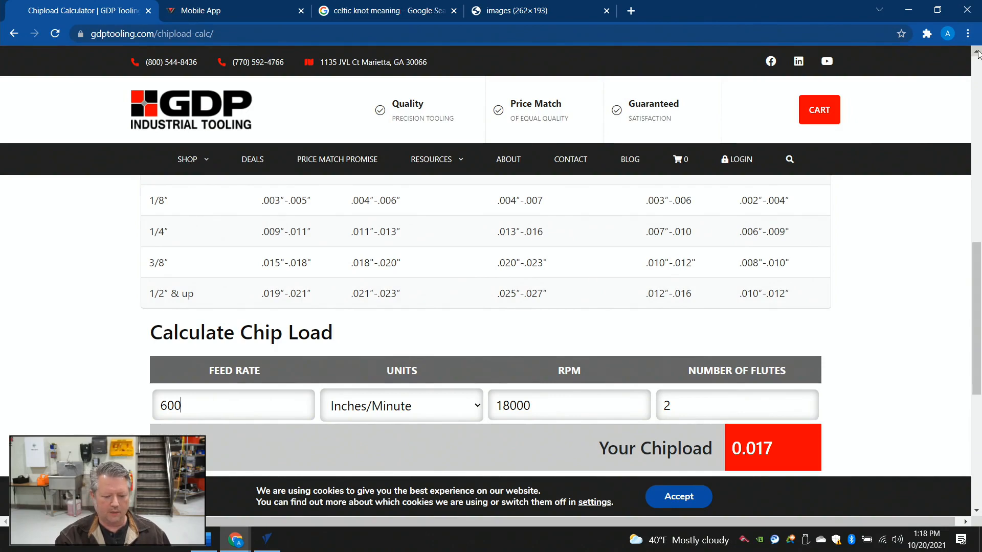
{"action": "scroll", "coordinate": [371, 197], "scroll_direction": "up", "scroll_amount": 1}
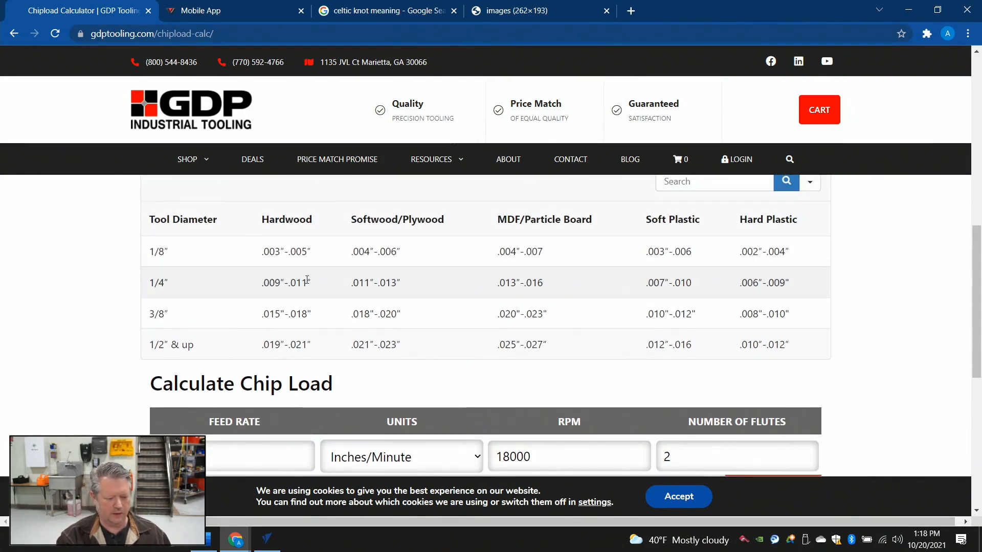
{"action": "left_click_drag", "start_coordinate": [262, 283], "coordinate": [313, 287]}
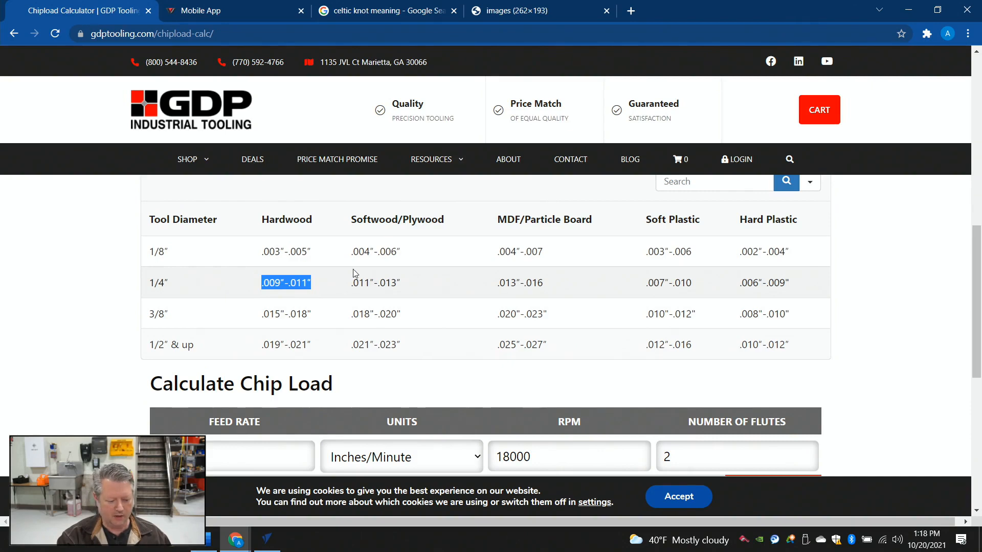
{"action": "mouse_move", "coordinate": [977, 370]}
{"action": "left_mouse_down"}
{"action": "mouse_move", "coordinate": [976, 399]}
{"action": "mouse_move", "coordinate": [980, 354]}
{"action": "left_mouse_up"}
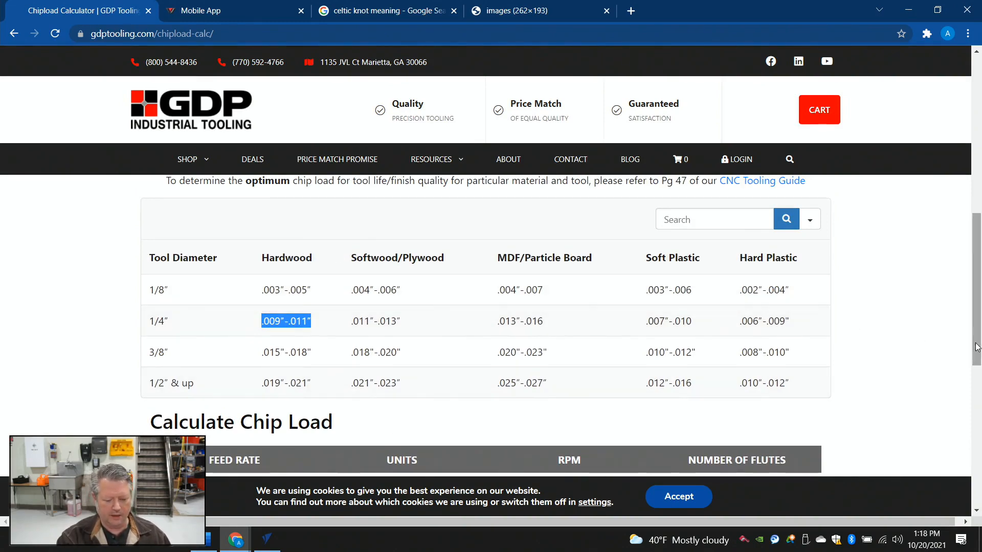
{"action": "scroll", "coordinate": [977, 347], "scroll_direction": "down", "scroll_amount": 3}
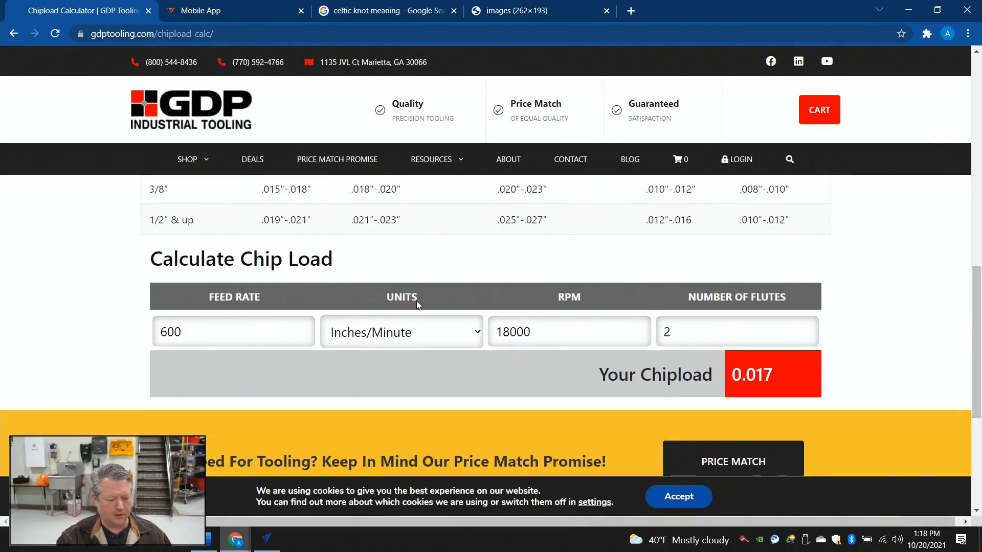
Step: Set the chip load calculator's feed rate to 300 inches per minute and review its RPM and number of flutes
{"action": "left_click", "coordinate": [277, 329]}
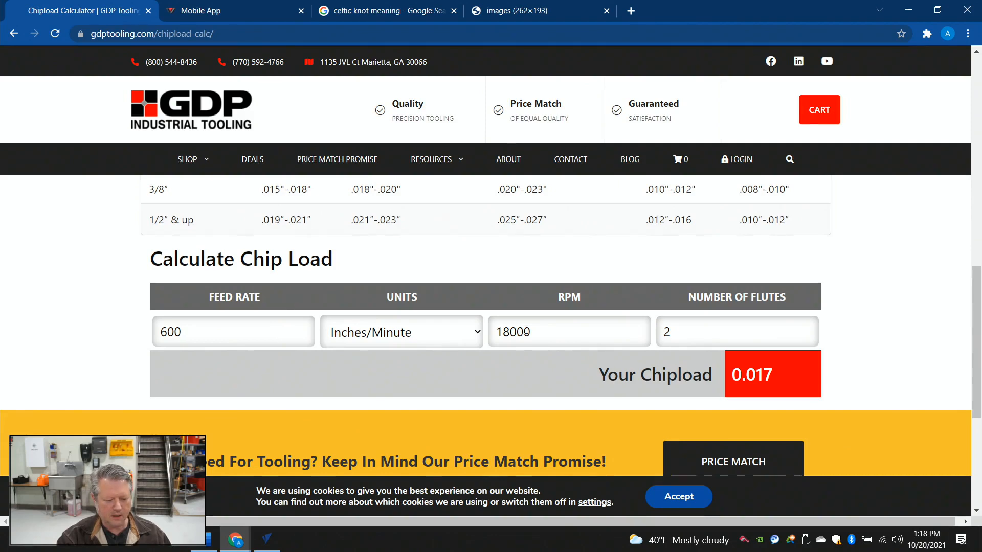
{"action": "left_click_drag", "start_coordinate": [561, 334], "coordinate": [496, 331]}
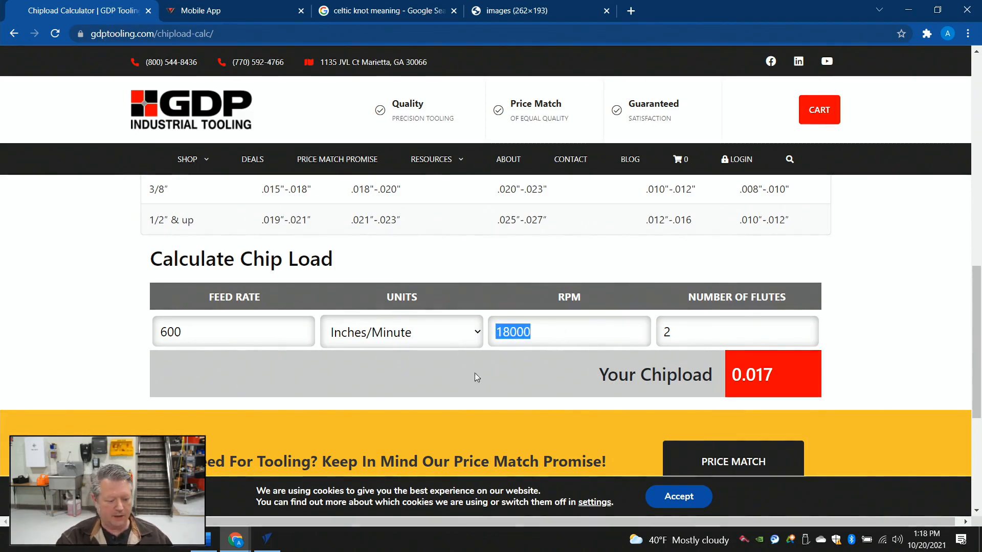
{"action": "left_click_drag", "start_coordinate": [210, 331], "coordinate": [101, 331]}
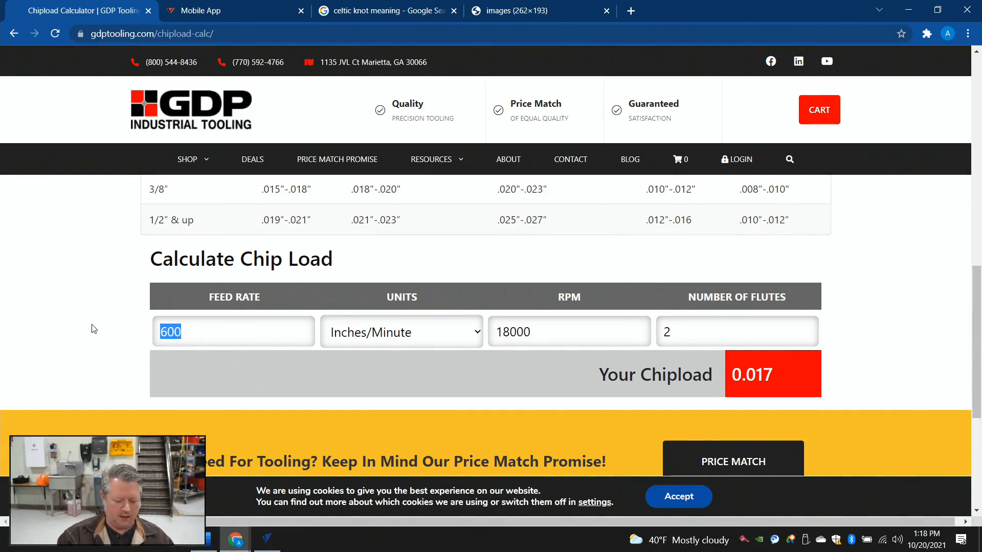
{"action": "type", "text": "300"}
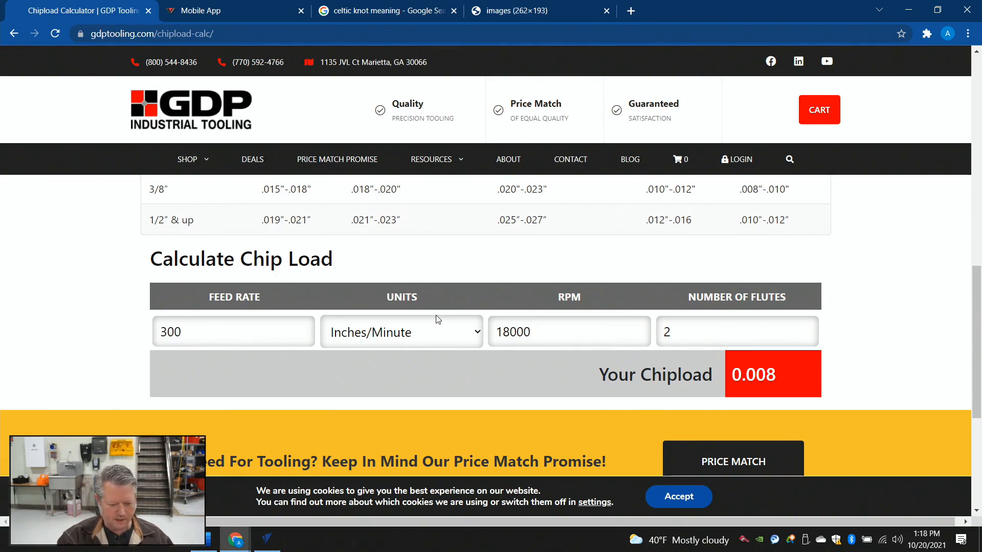
{"action": "left_click", "coordinate": [686, 326]}
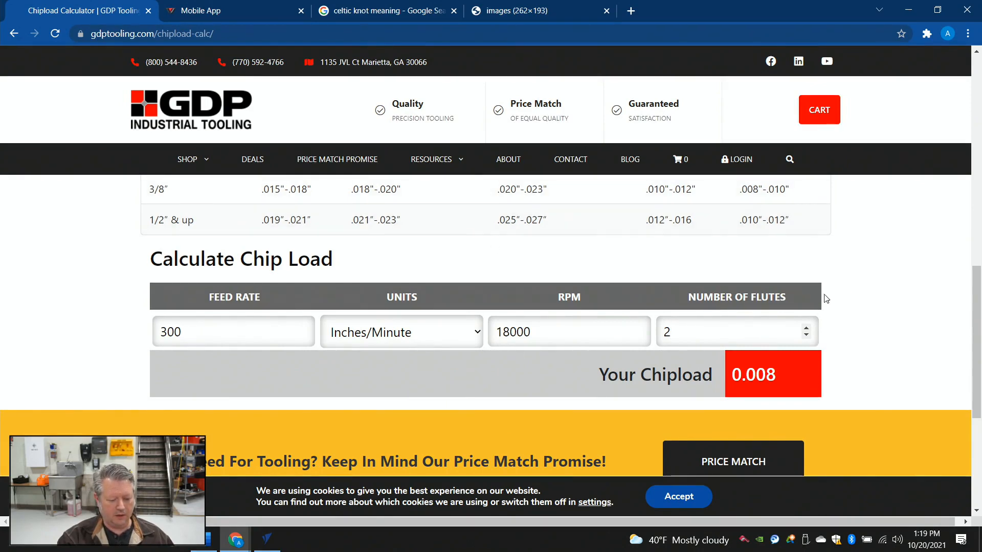
{"action": "left_click", "coordinate": [858, 282]}
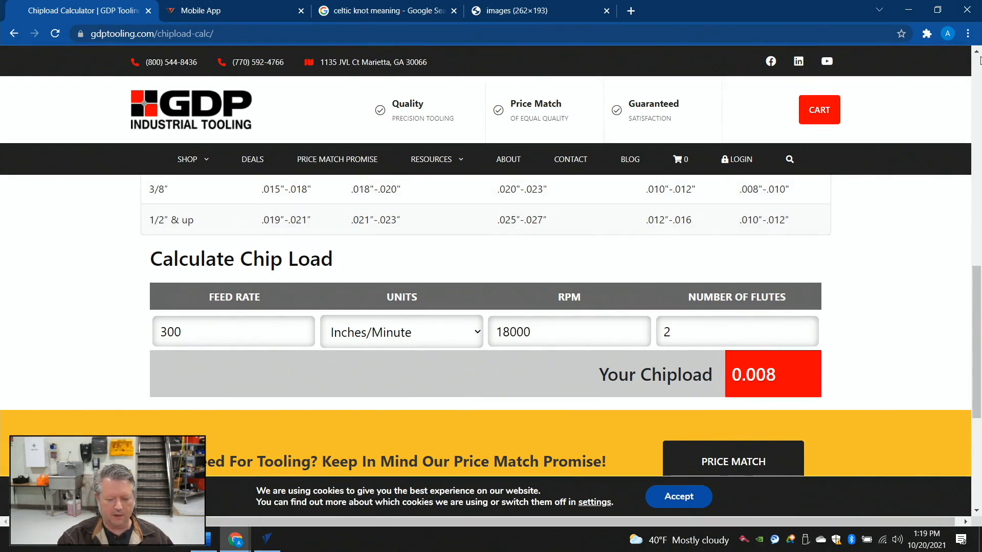
Step: Set the calculator's feed rate to 350 inches per minute and compare the chip load with the 1/4" hardwood range
{"action": "scroll", "coordinate": [716, 205], "scroll_direction": "up", "scroll_amount": 1}
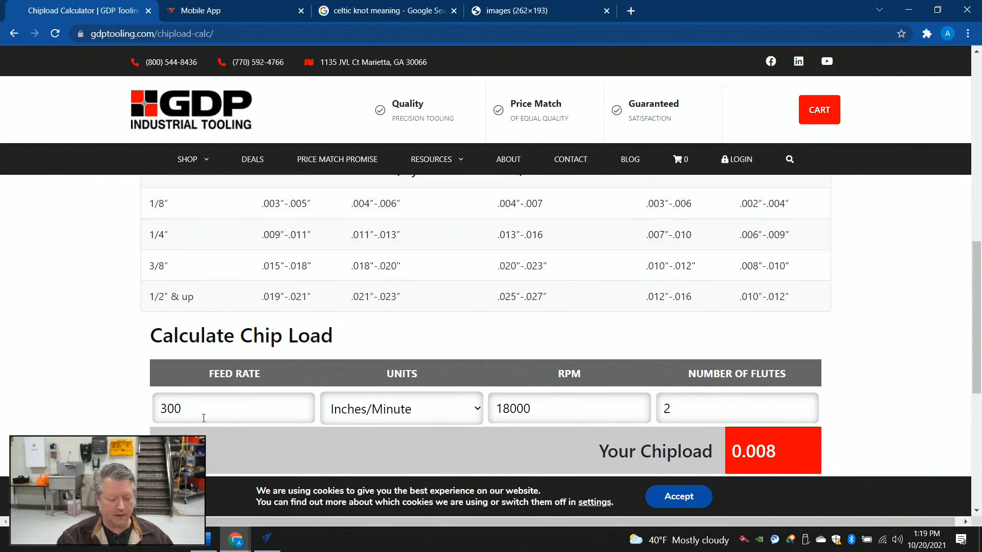
{"action": "key", "text": "BackSpace"}
{"action": "key", "text": "BackSpace"}
{"action": "type", "text": "50"}
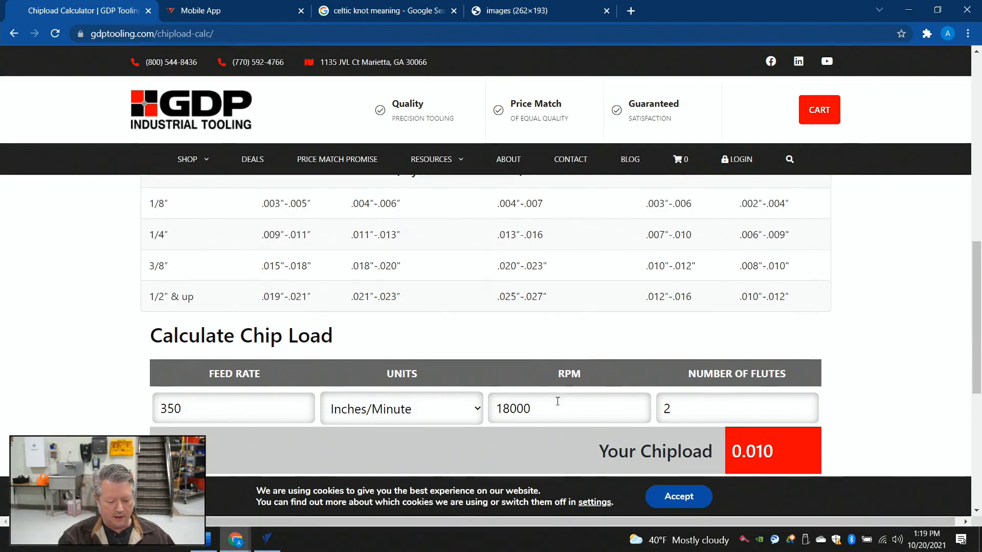
{"action": "left_click_drag", "start_coordinate": [554, 401], "coordinate": [493, 399]}
{"action": "left_click", "coordinate": [744, 401]}
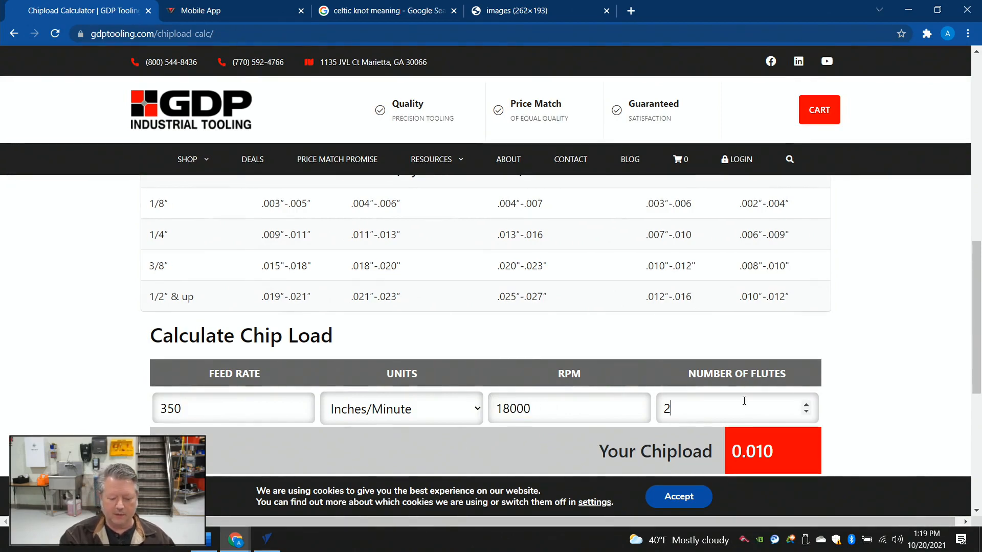
{"action": "left_click_drag", "start_coordinate": [797, 458], "coordinate": [735, 450]}
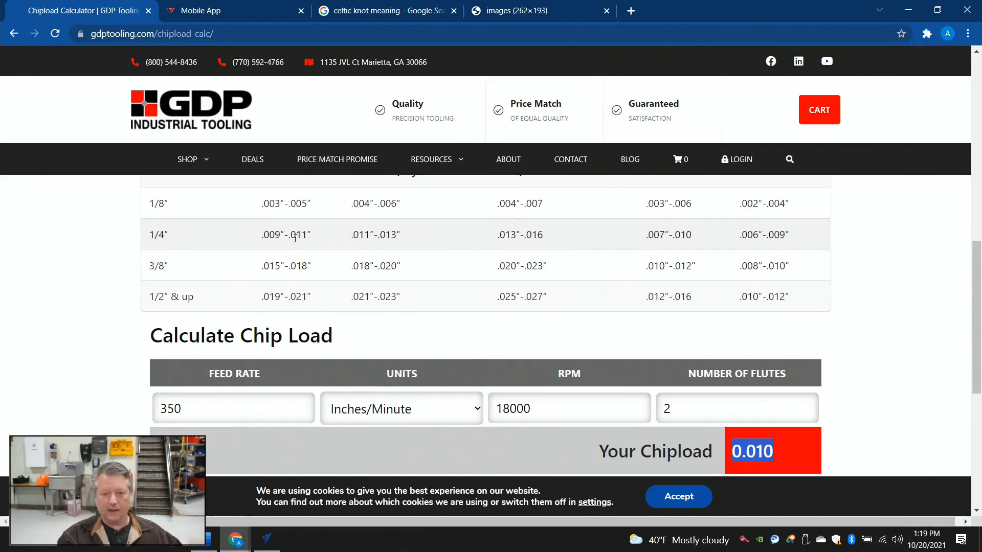
Step: Switch to VCarve Pro, set the feed rate of the 1/4" end mill 1230 to 350 inches/min and check its chip load
{"action": "left_click", "coordinate": [268, 546]}
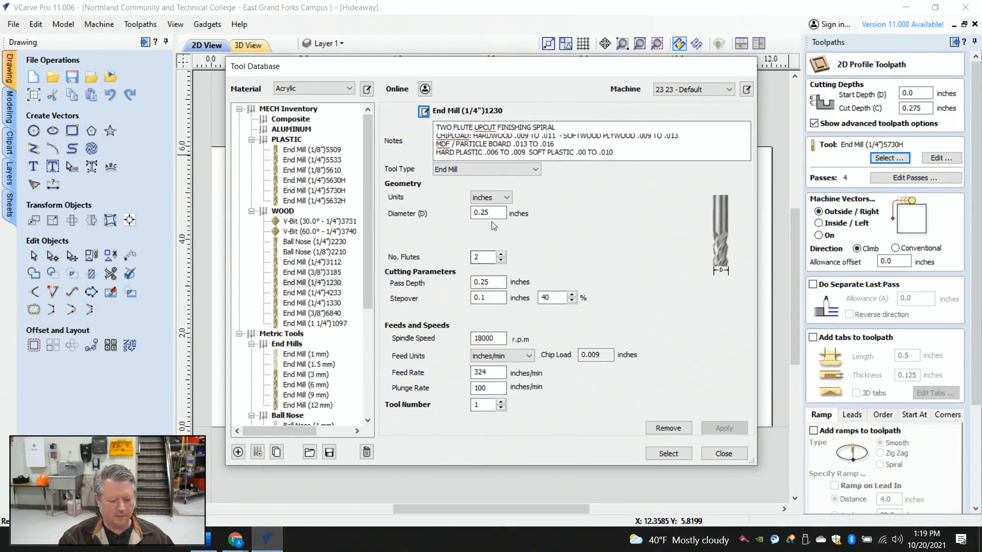
{"action": "left_click", "coordinate": [490, 369]}
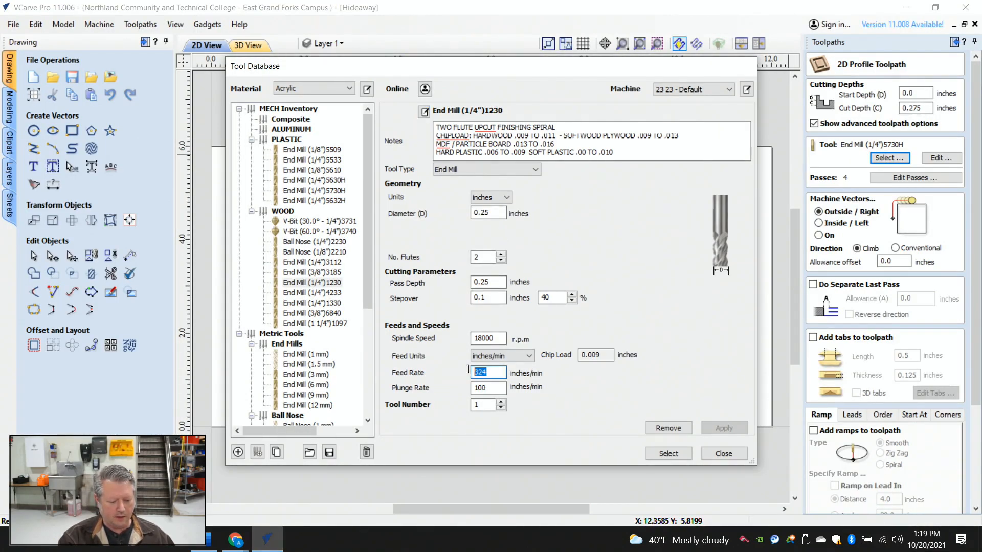
{"action": "type", "text": "350"}
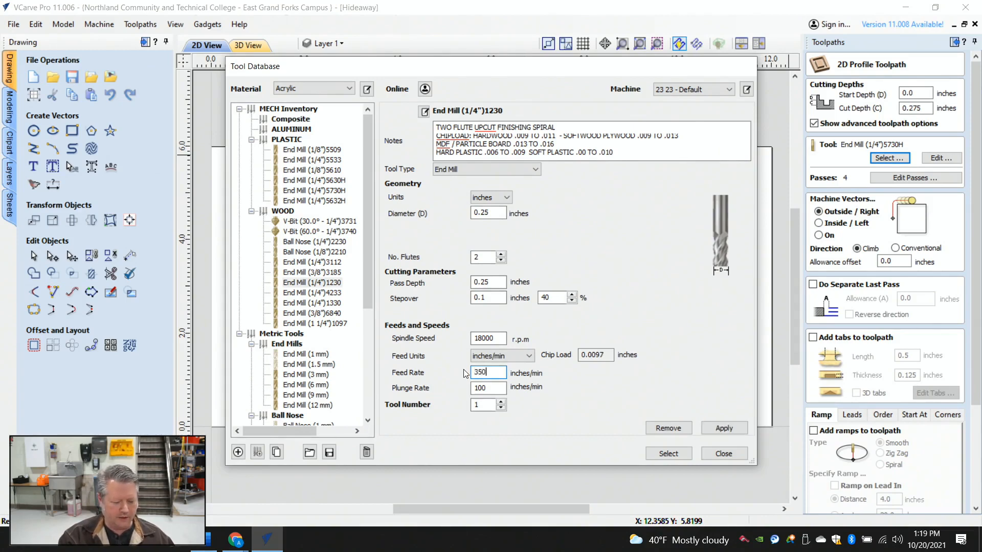
{"action": "left_click", "coordinate": [481, 385]}
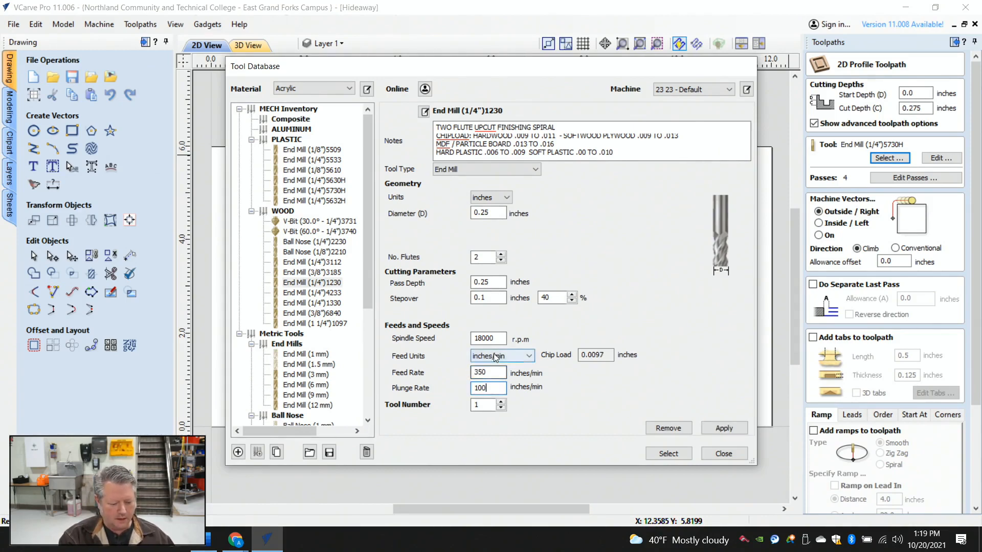
{"action": "double_click", "coordinate": [499, 338]}
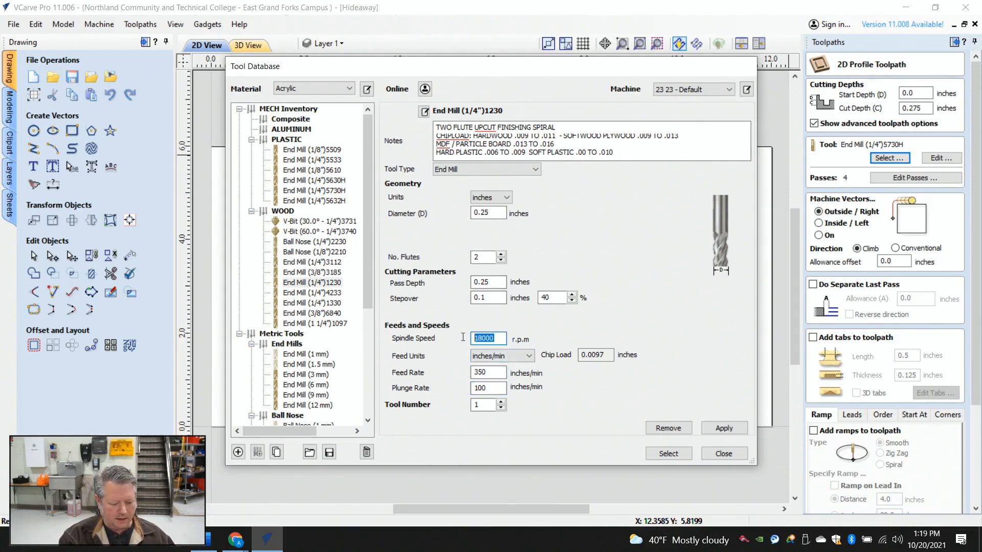
{"action": "double_click", "coordinate": [485, 256]}
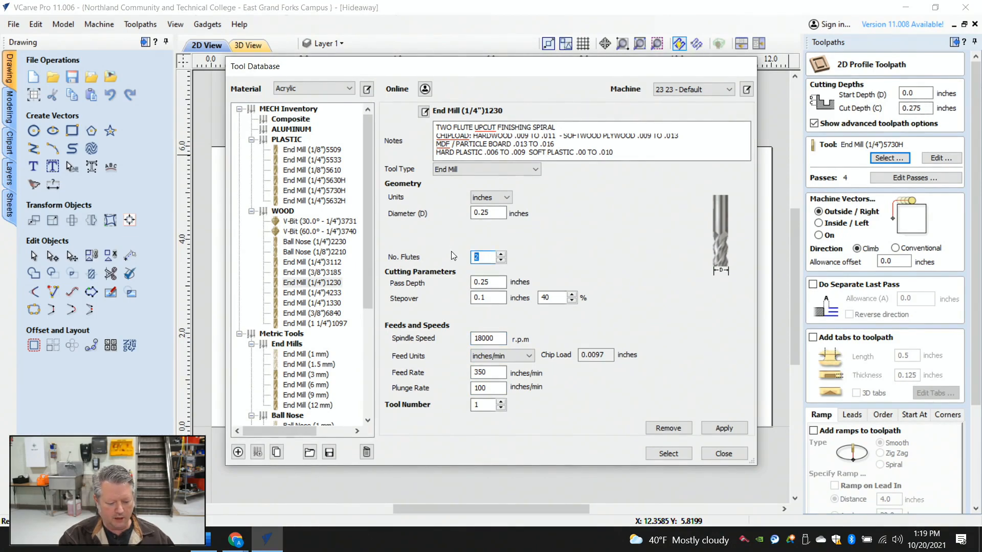
{"action": "left_click", "coordinate": [596, 355]}
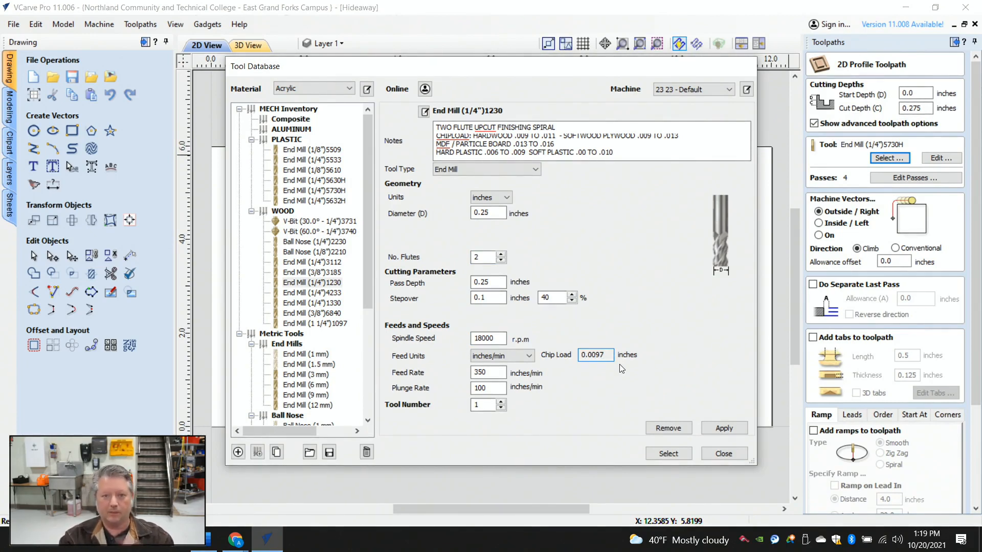
{"action": "left_click", "coordinate": [504, 374]}
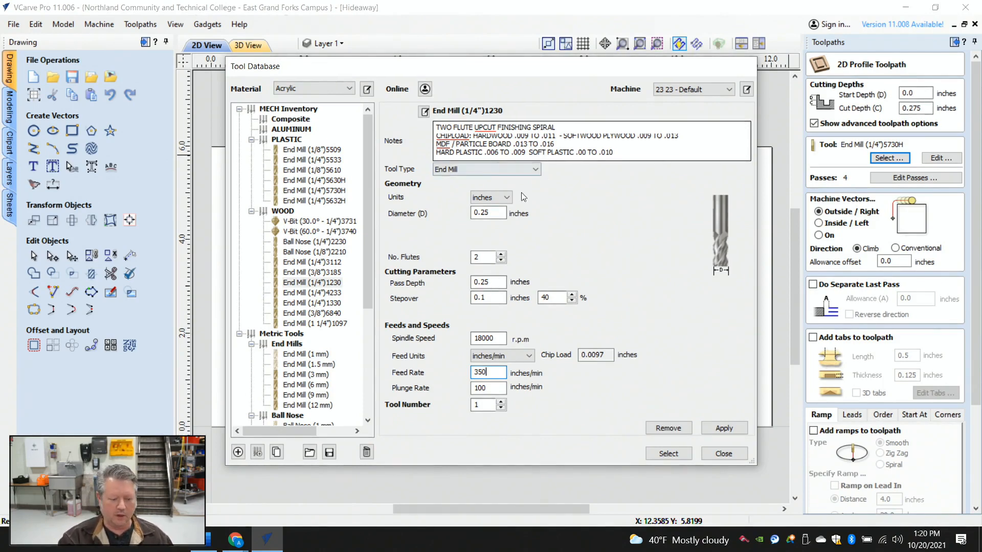
Step: Set the stepover of end mill 1230 to .125 inches, then apply the changes and close the tool database
{"action": "left_click", "coordinate": [499, 281]}
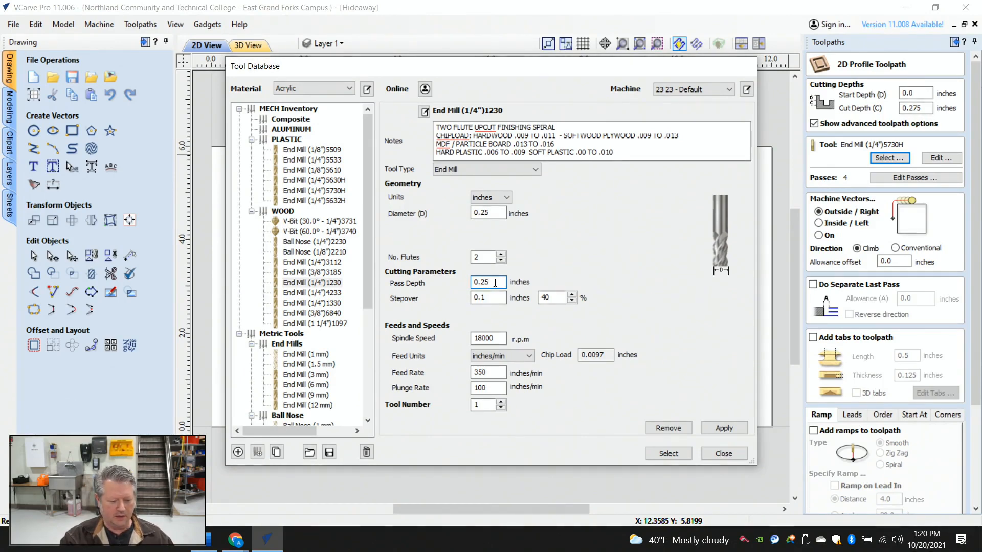
{"action": "left_click", "coordinate": [494, 298]}
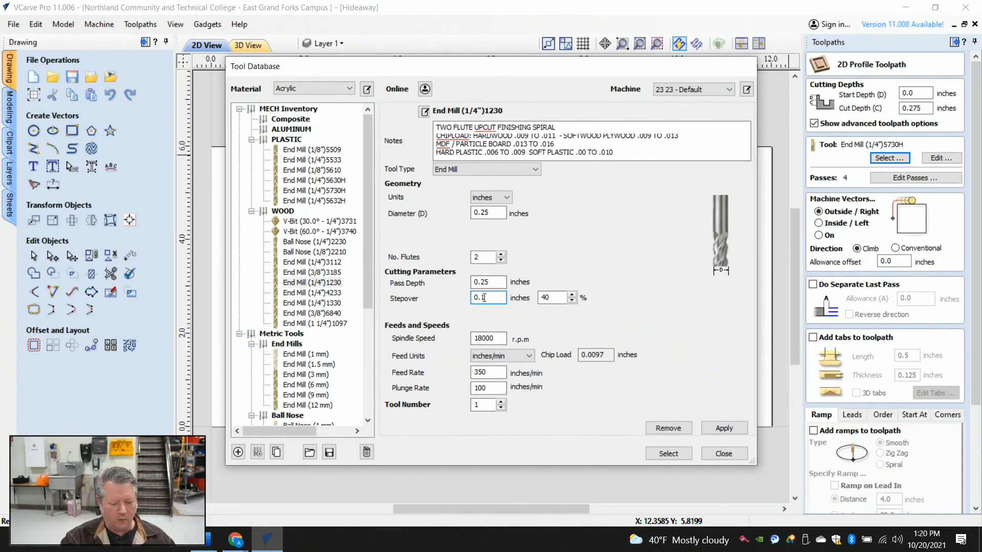
{"action": "left_click_drag", "start_coordinate": [484, 298], "coordinate": [467, 302]}
{"action": "type", "text": ".125"}
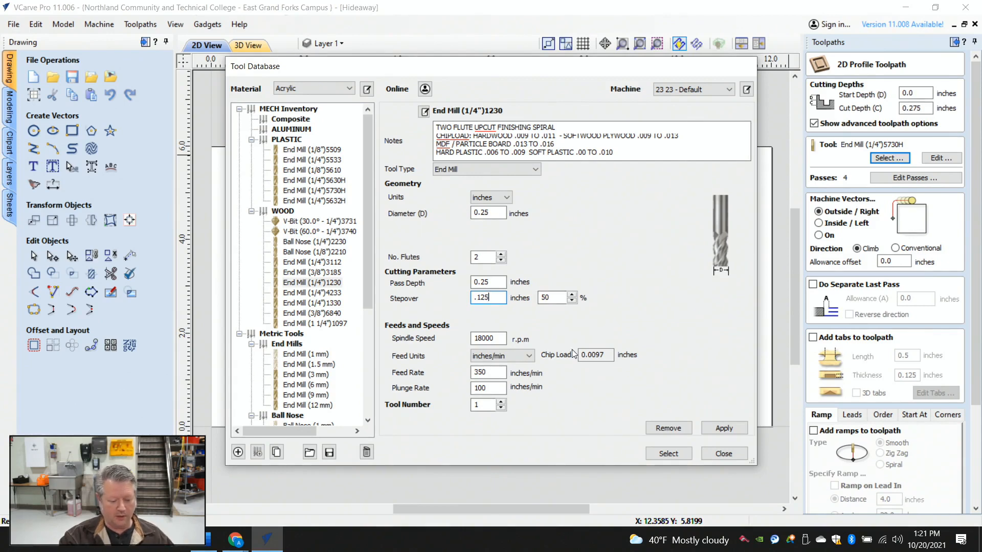
{"action": "left_click", "coordinate": [732, 429]}
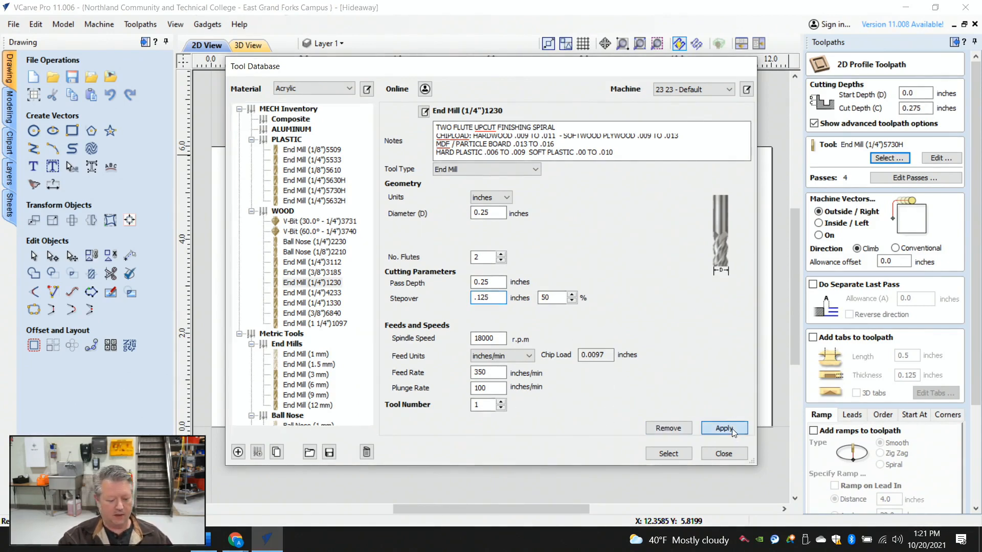
{"action": "left_click", "coordinate": [731, 454]}
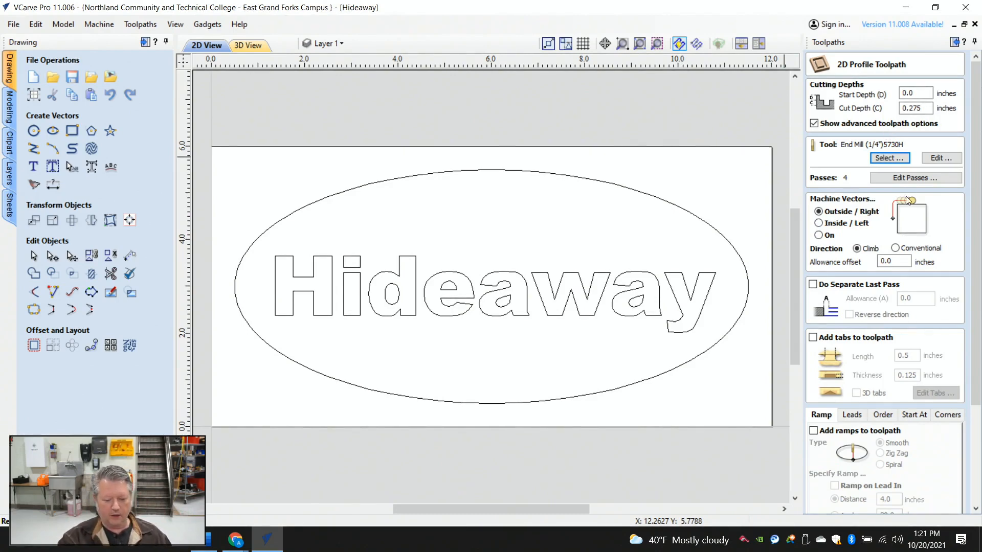
Step: Select the elliptical border around the Hideaway text and set its profile toolpath cut depth to .78 inches
{"action": "left_click", "coordinate": [706, 225]}
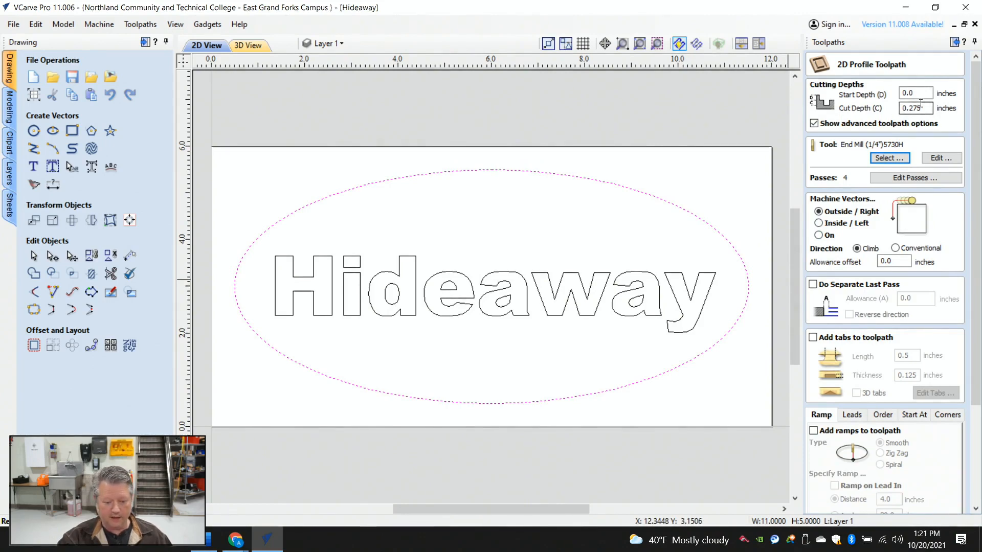
{"action": "left_click_drag", "start_coordinate": [923, 108], "coordinate": [867, 105]}
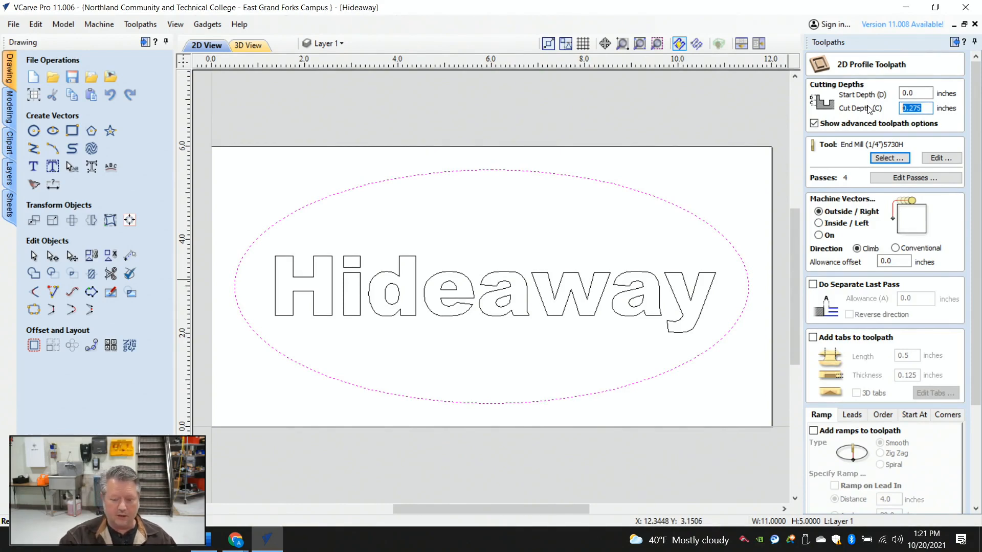
{"action": "type", "text": "."}
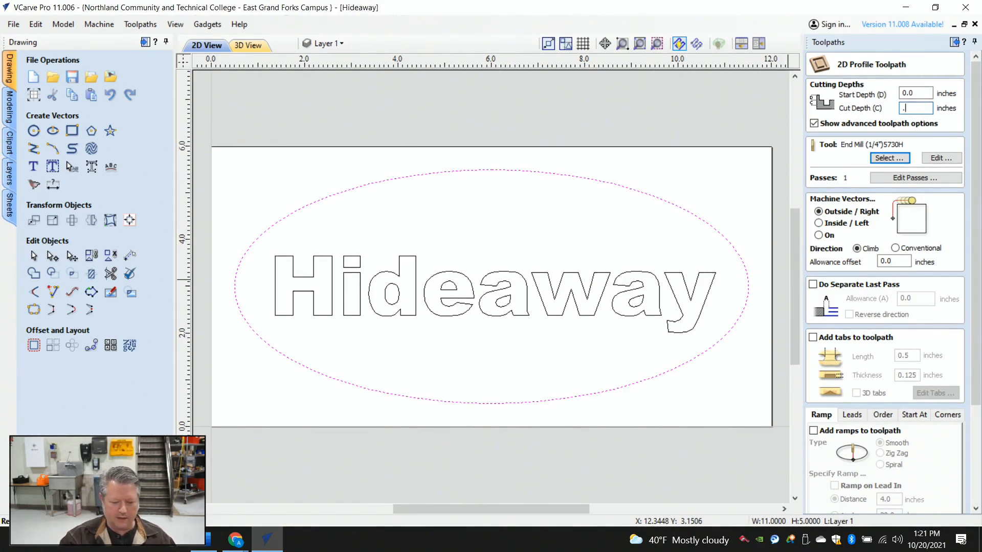
{"action": "type", "text": "78"}
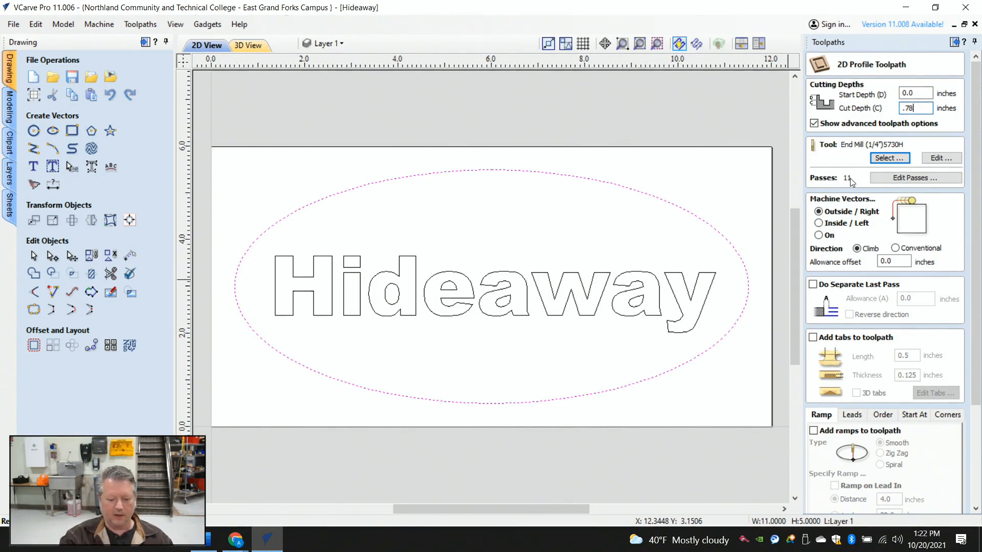
Step: Set the pass depth of end mill 5730H to .2 inches in the tool database, apply it, and check the toolpath's pass list
{"action": "left_click", "coordinate": [895, 158]}
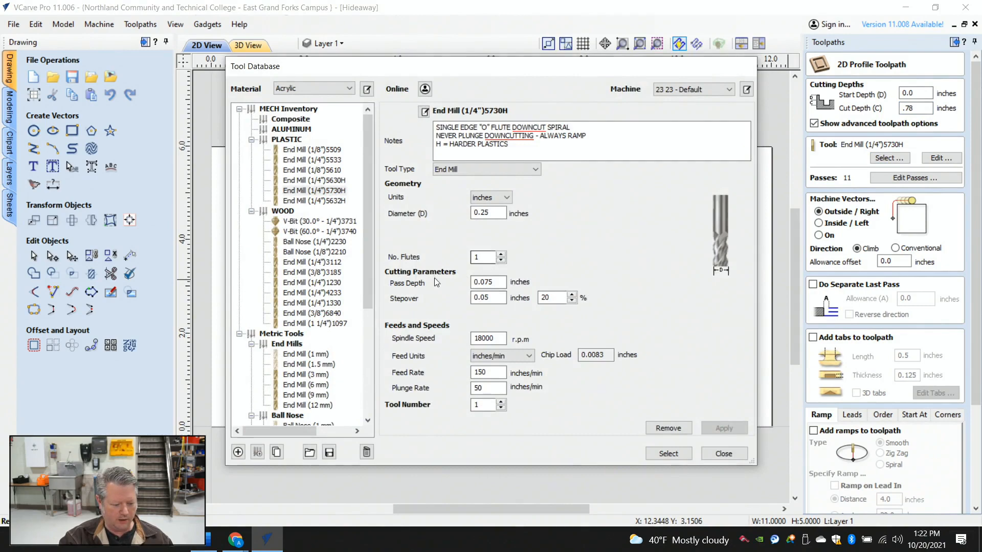
{"action": "key", "text": "Tab"}
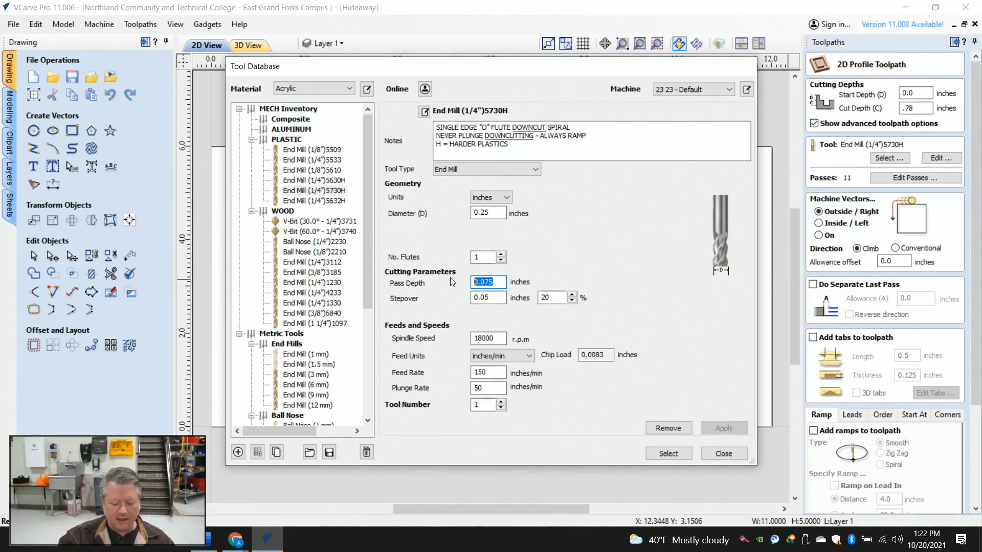
{"action": "type", "text": ".2"}
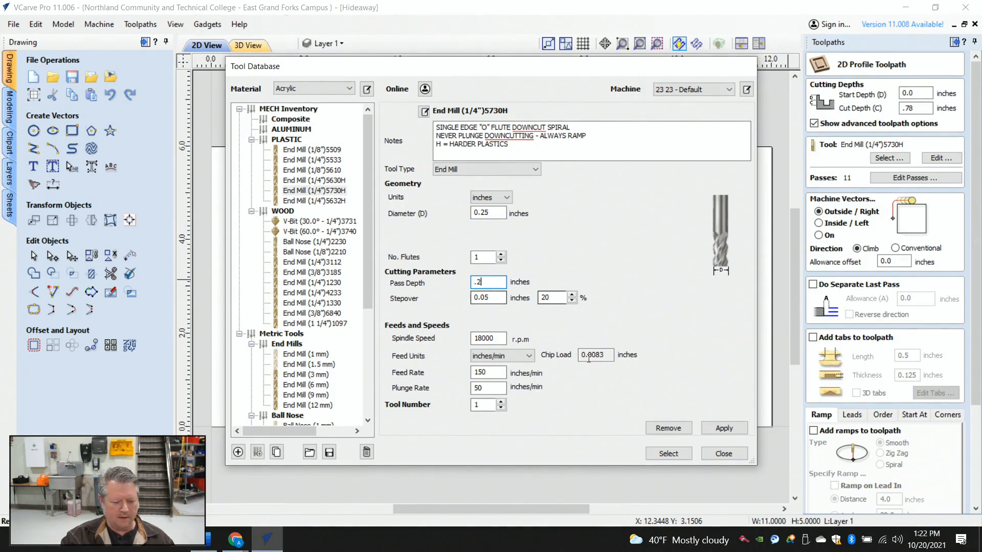
{"action": "left_click", "coordinate": [731, 431]}
{"action": "left_click", "coordinate": [722, 454]}
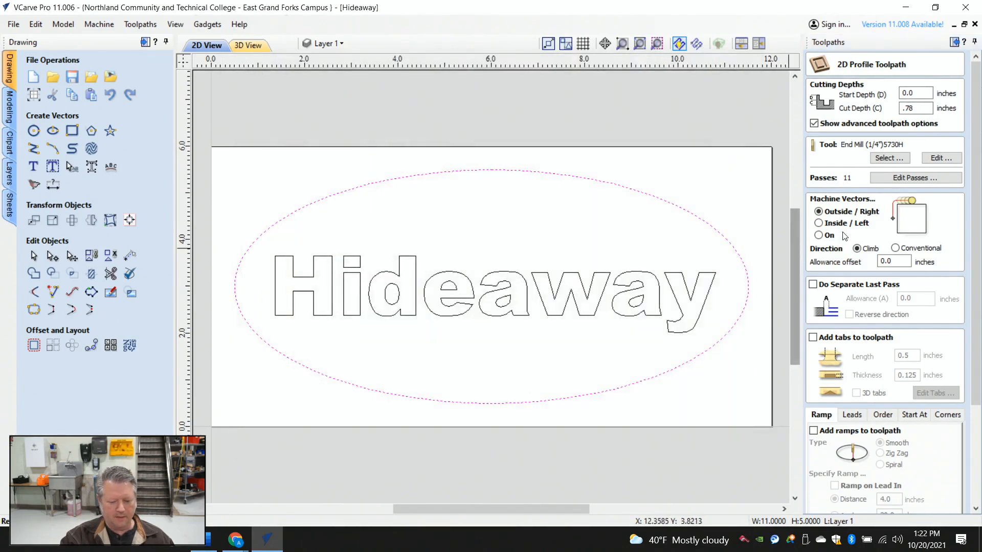
{"action": "left_click", "coordinate": [903, 179]}
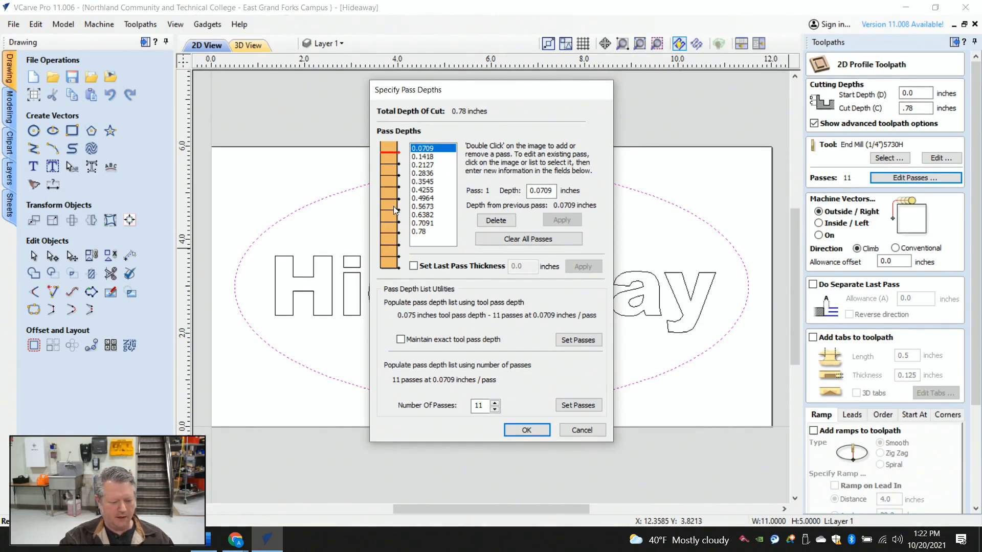
{"action": "left_click", "coordinate": [535, 431]}
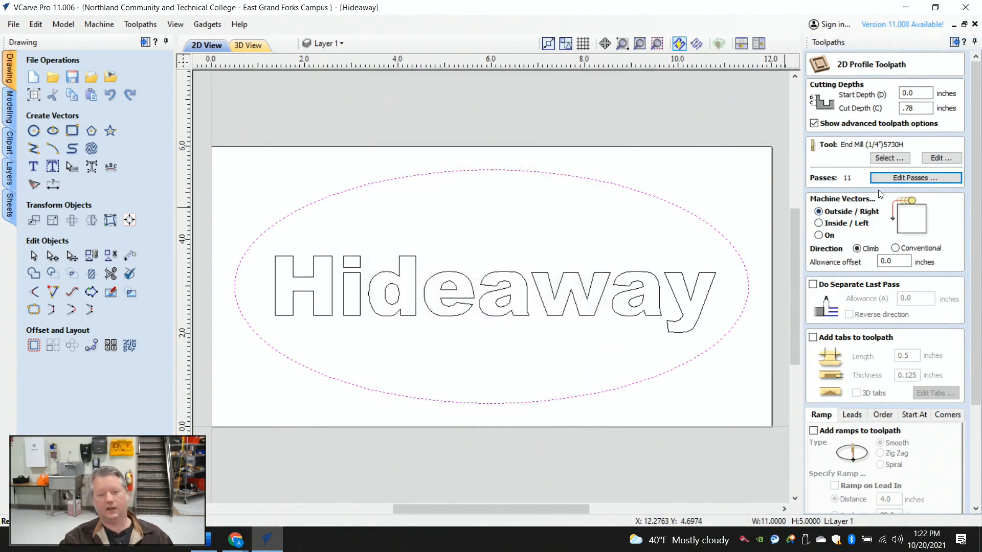
Step: Edit the profile toolpath's own copy of the tool, setting its pass depth to .2 inches
{"action": "left_click", "coordinate": [943, 159]}
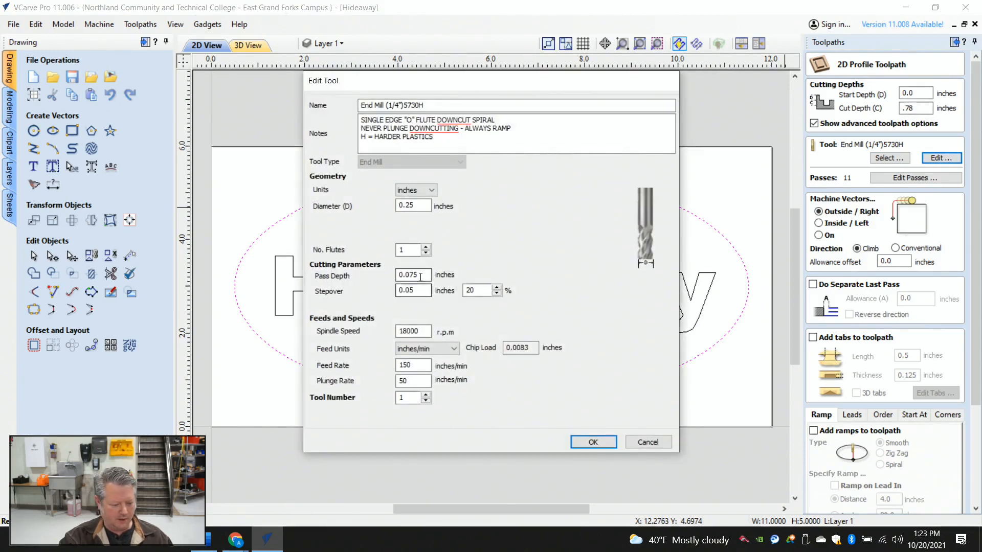
{"action": "left_click_drag", "start_coordinate": [421, 277], "coordinate": [346, 267]}
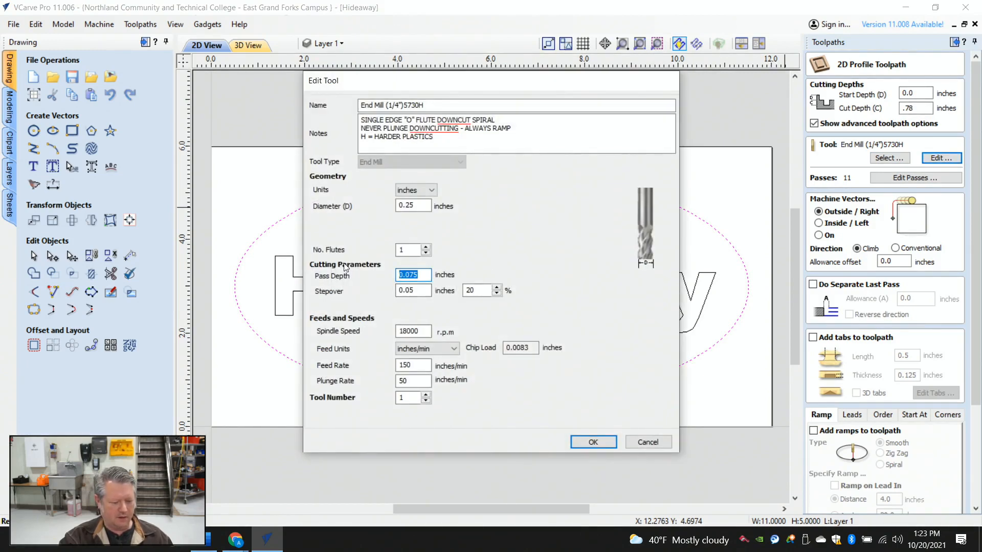
{"action": "type", "text": ".2"}
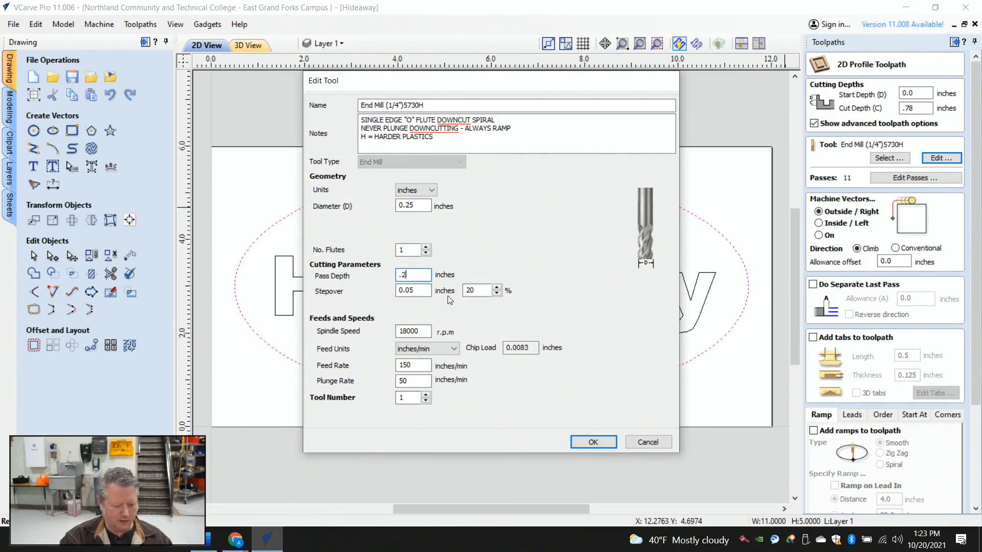
{"action": "left_click", "coordinate": [593, 443]}
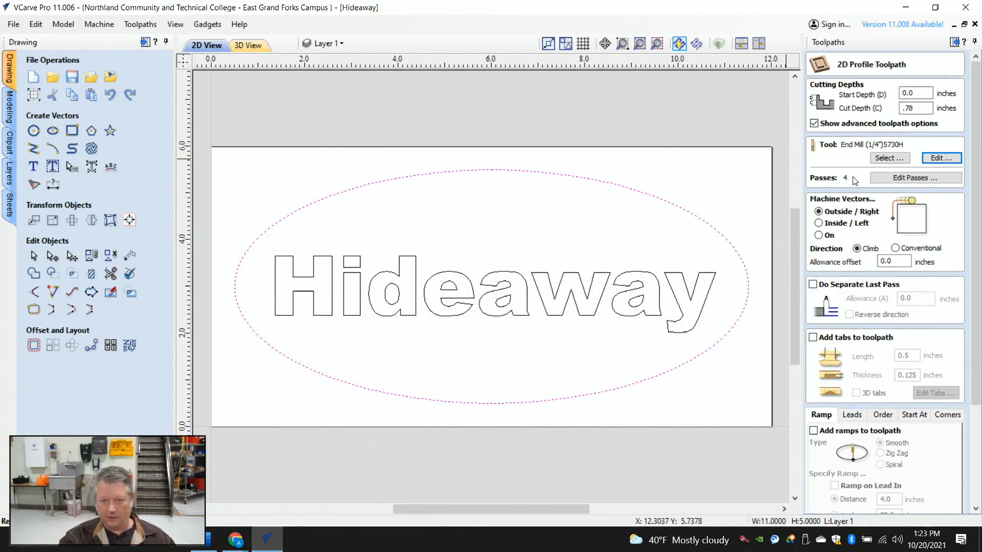
Step: Review the depths of the individual passes for the profile cut and accept them as they are
{"action": "left_click", "coordinate": [891, 177]}
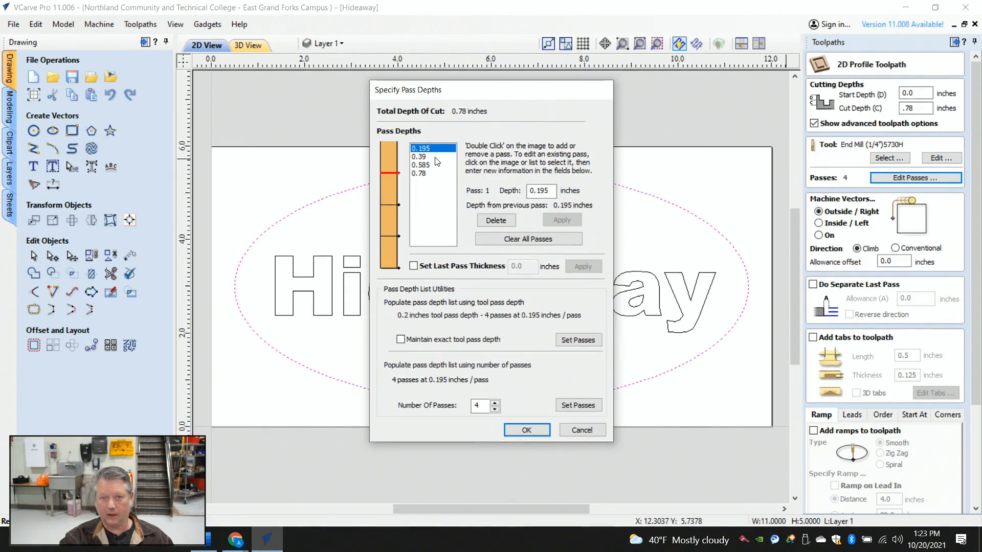
{"action": "left_click_drag", "start_coordinate": [550, 190], "coordinate": [524, 191]}
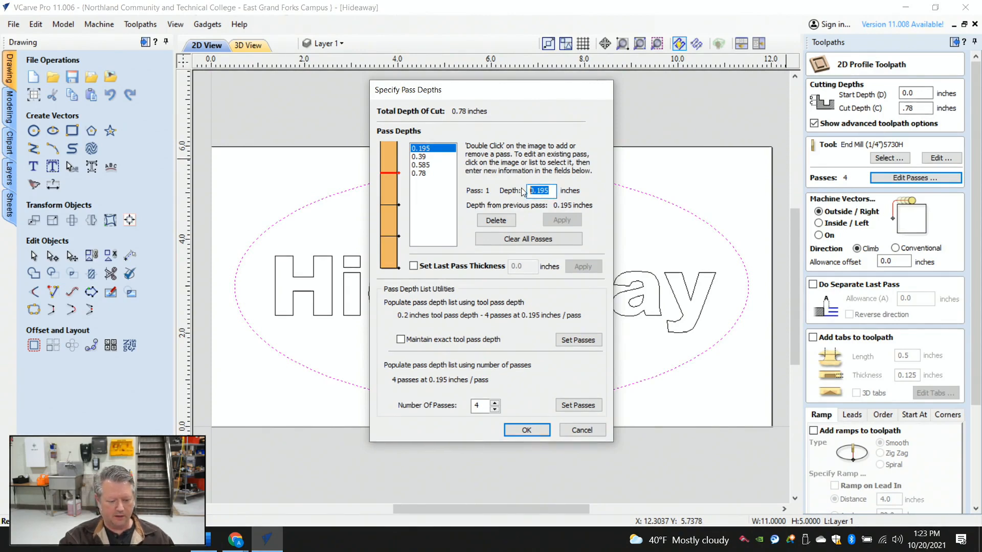
{"action": "left_click", "coordinate": [536, 428]}
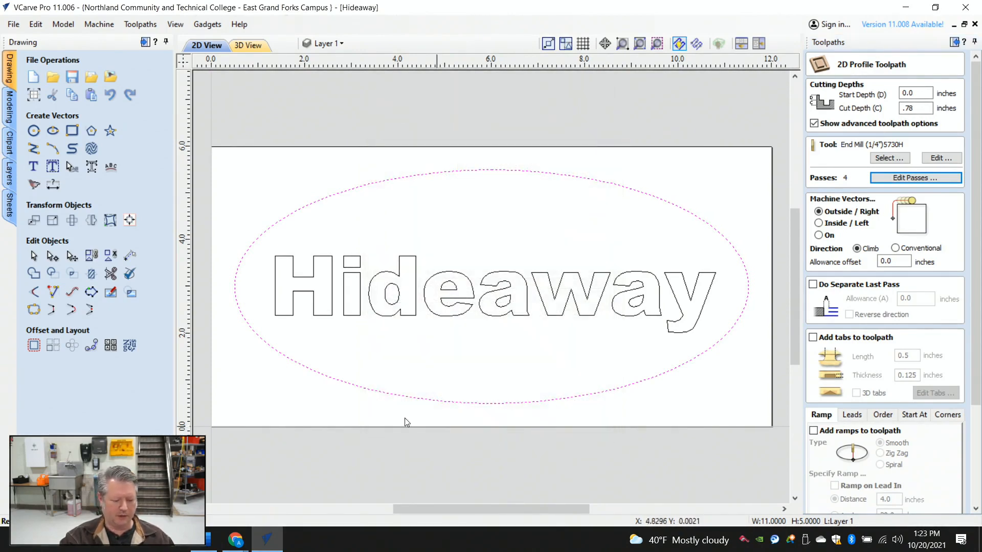
Step: Keep machining on the outside of the ellipse and calculate the Profile 1 toolpath, accepting the cut through the material
{"action": "left_click", "coordinate": [818, 224]}
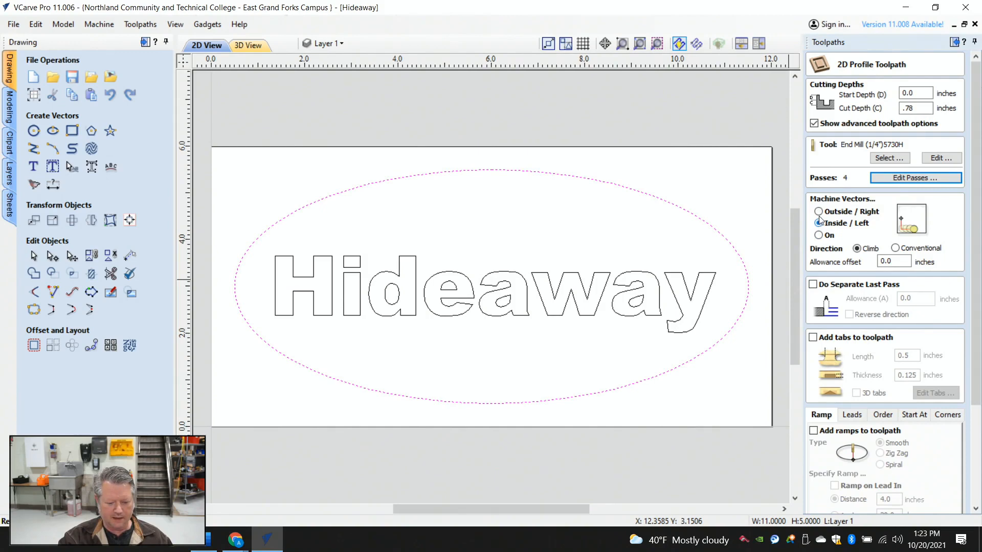
{"action": "left_click", "coordinate": [819, 213]}
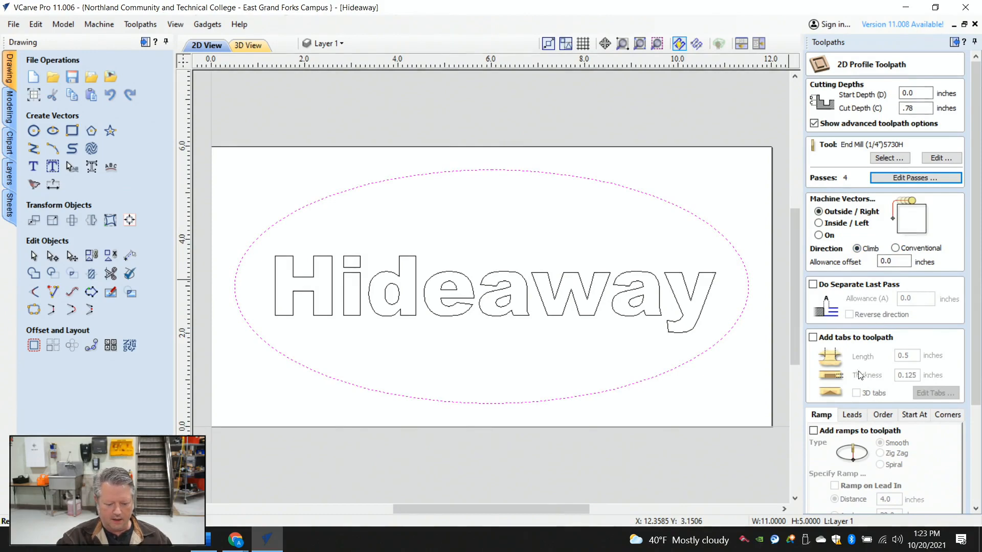
{"action": "left_click_drag", "start_coordinate": [971, 389], "coordinate": [975, 441]}
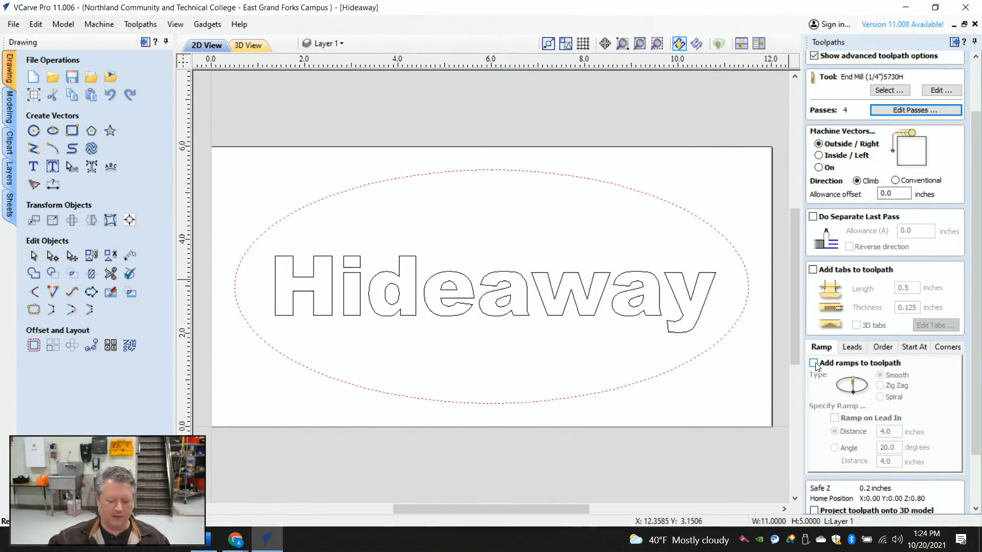
{"action": "left_click_drag", "start_coordinate": [975, 438], "coordinate": [976, 488]}
{"action": "left_click", "coordinate": [838, 506]}
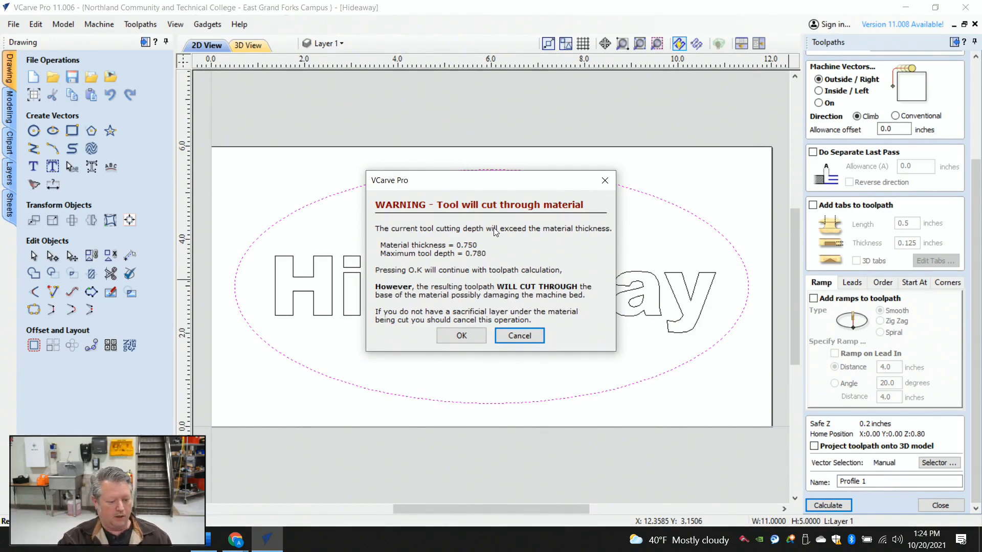
{"action": "left_click", "coordinate": [461, 334]}
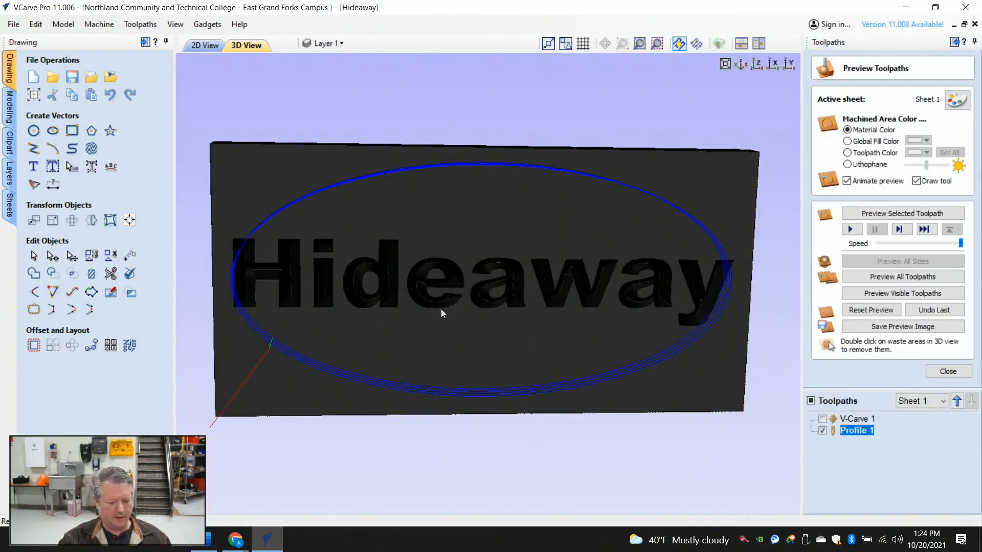
Step: Reset the 3D preview and simulate all toolpaths
{"action": "left_click", "coordinate": [873, 312]}
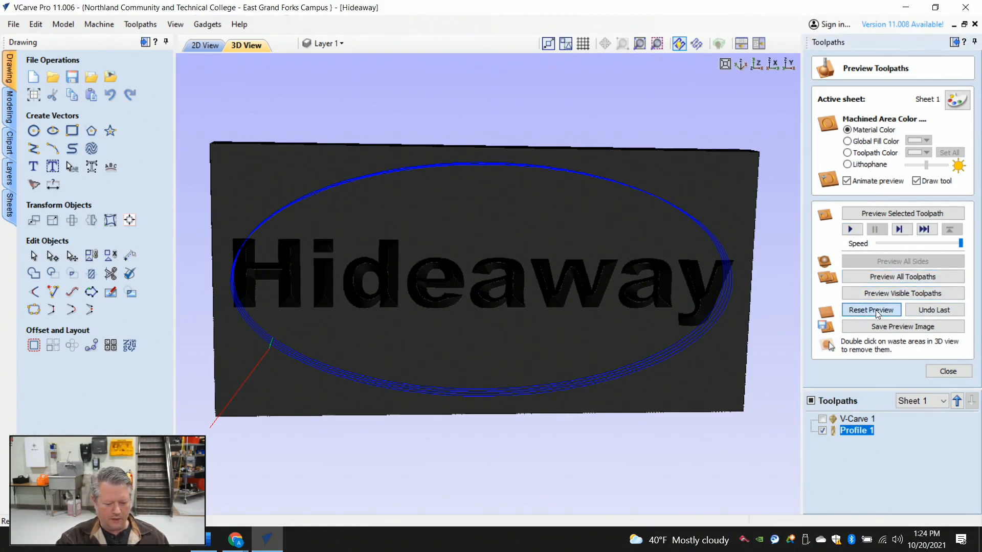
{"action": "left_click", "coordinate": [876, 279]}
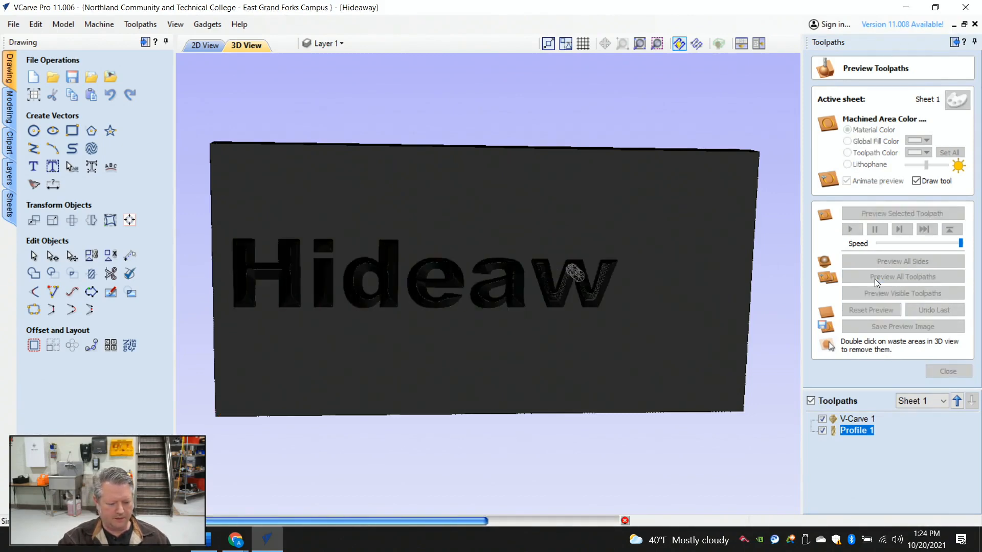
Step: Delete the V-Carve 1 toolpath, leaving Profile 1 in the toolpath list
{"action": "left_click", "coordinate": [823, 419]}
{"action": "right_click", "coordinate": [852, 419]}
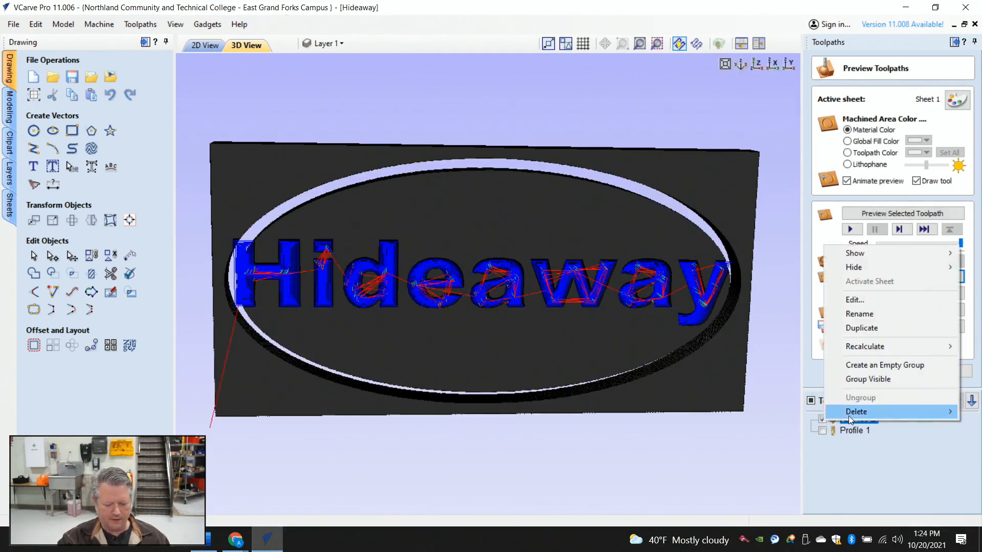
{"action": "mouse_move", "coordinate": [851, 415]}
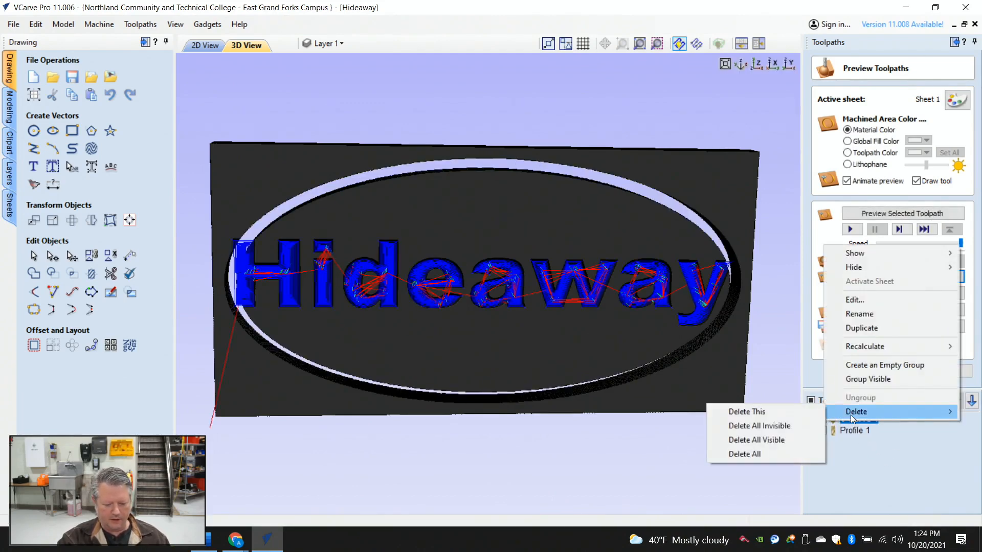
{"action": "left_click", "coordinate": [765, 413]}
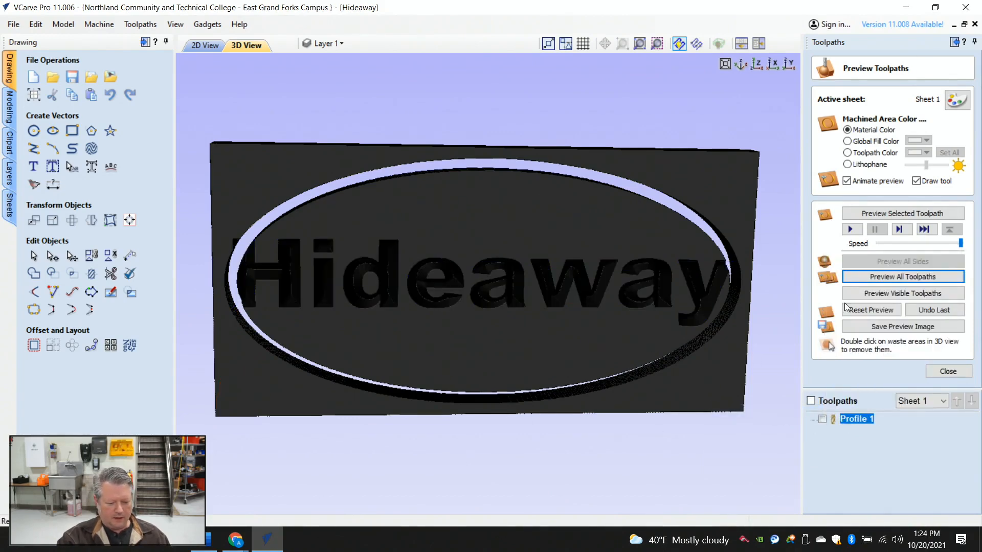
Step: Clear the previous simulation and play the preview of the Profile 1 toolpath alone
{"action": "left_click", "coordinate": [869, 311]}
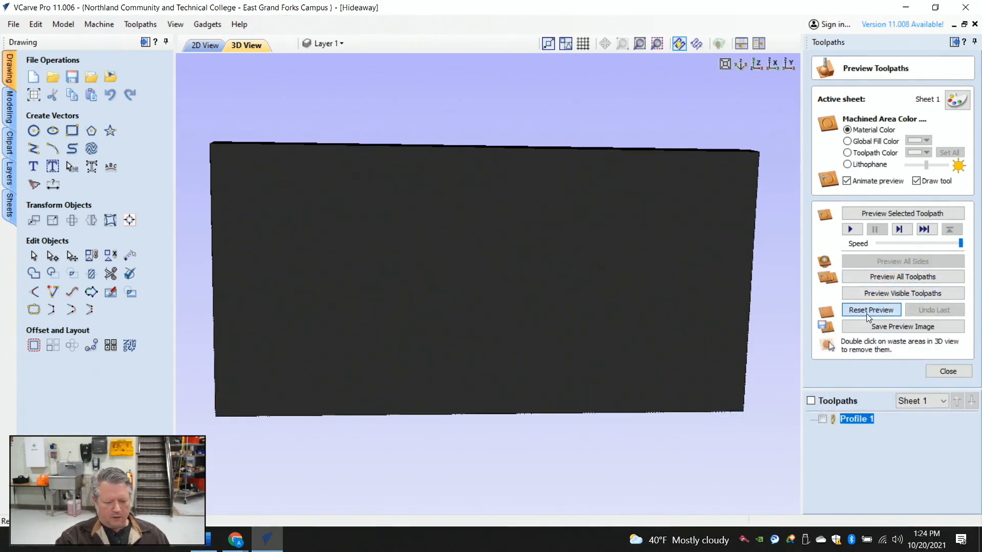
{"action": "left_click", "coordinate": [852, 230]}
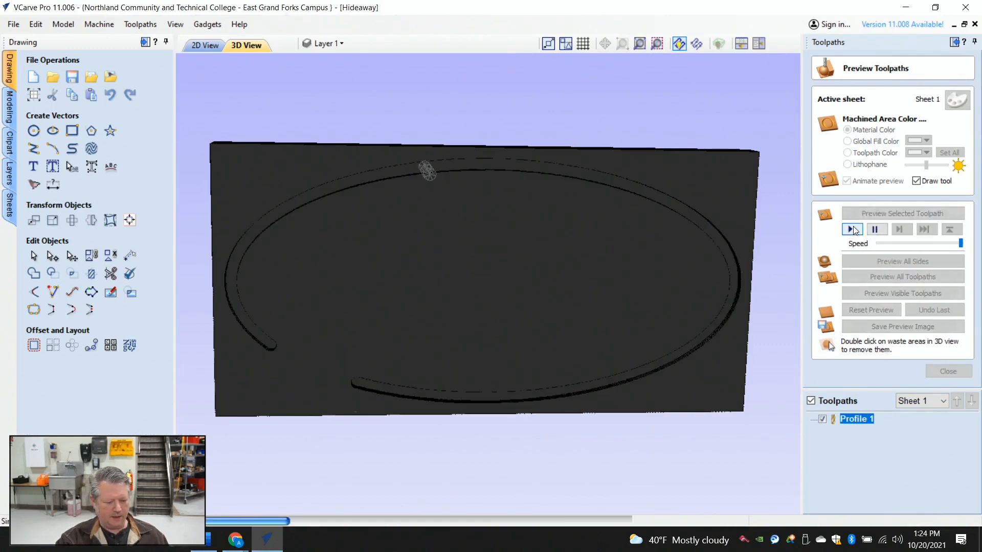